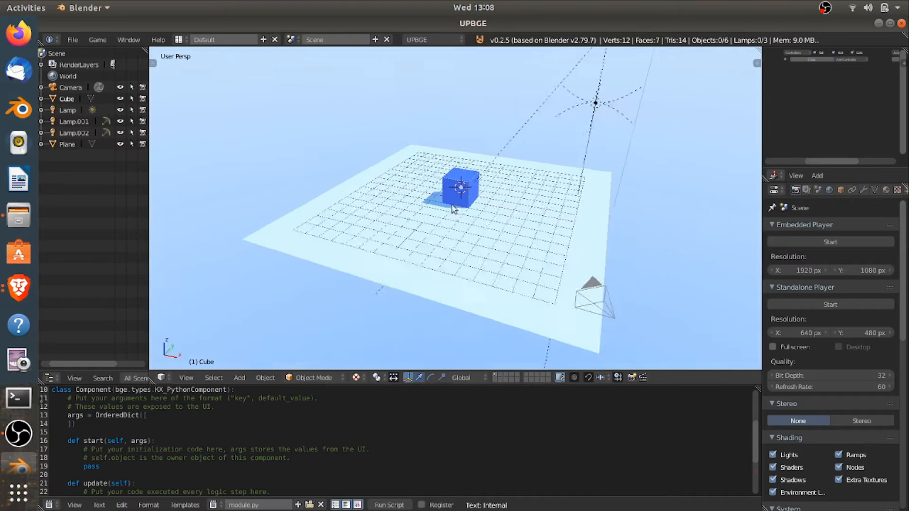
# Delete the scene's existing camera
pyautogui.rightClick(591, 294)
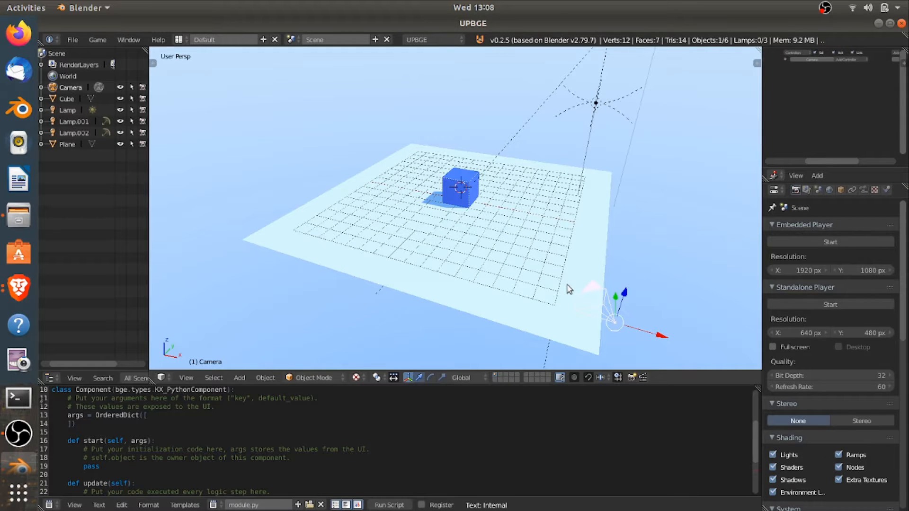
pyautogui.press('x')
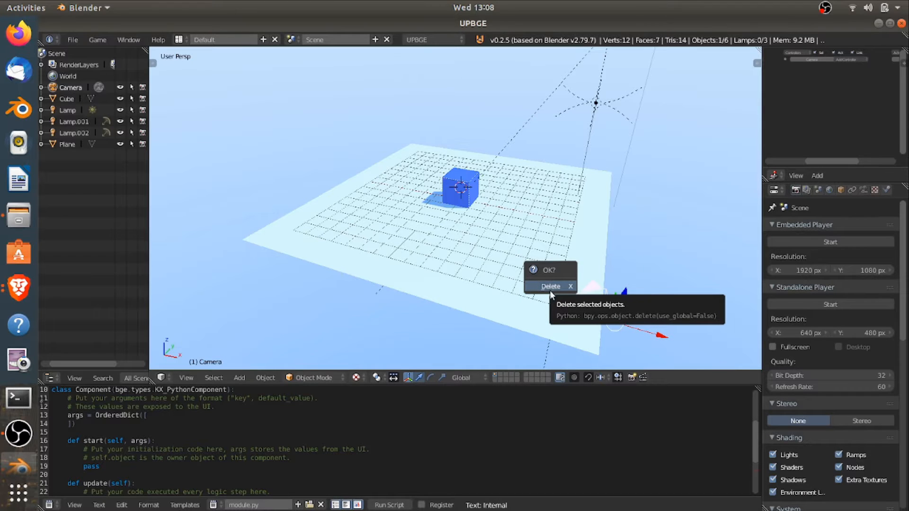
pyautogui.click(549, 287)
# Raise the cube's top face 2 units along the global Z axis in Edit Mode
pyautogui.moveTo(548, 287); pyautogui.dragTo(546, 157, button='middle')
pyautogui.scroll(7, 546, 157)
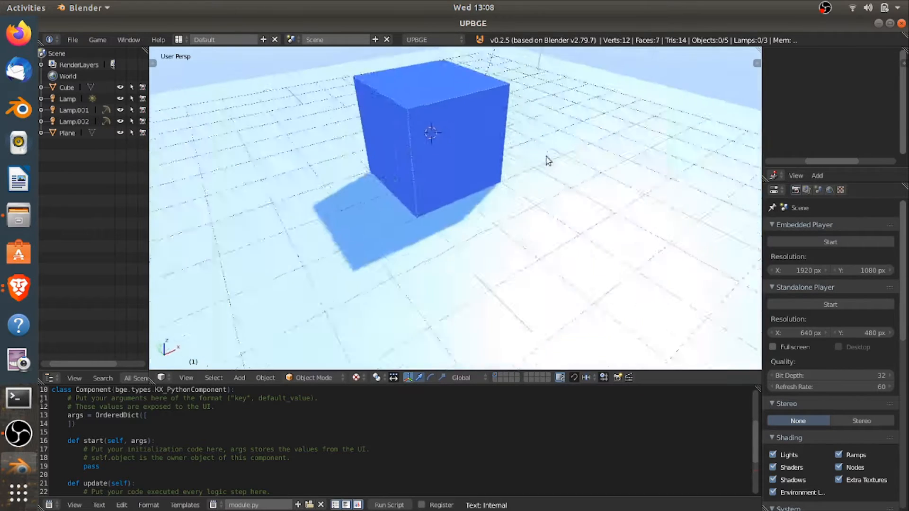
pyautogui.scroll(-3, 472, 115)
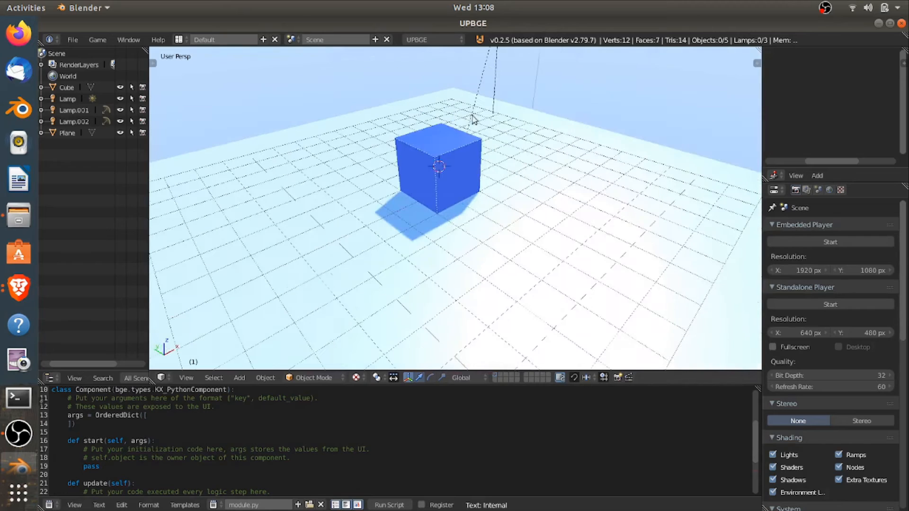
pyautogui.rightClick(430, 153)
pyautogui.press('Tab')
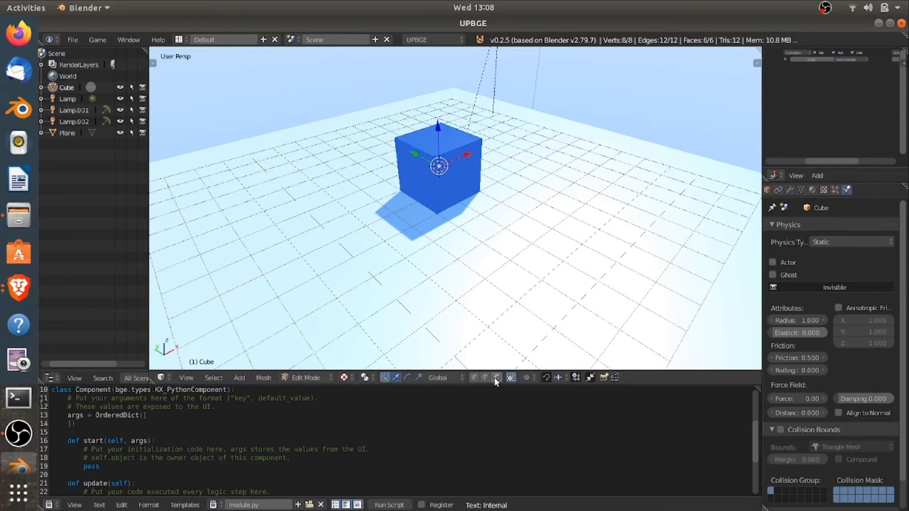
pyautogui.rightClick(444, 135)
pyautogui.scroll(-4, 447, 135)
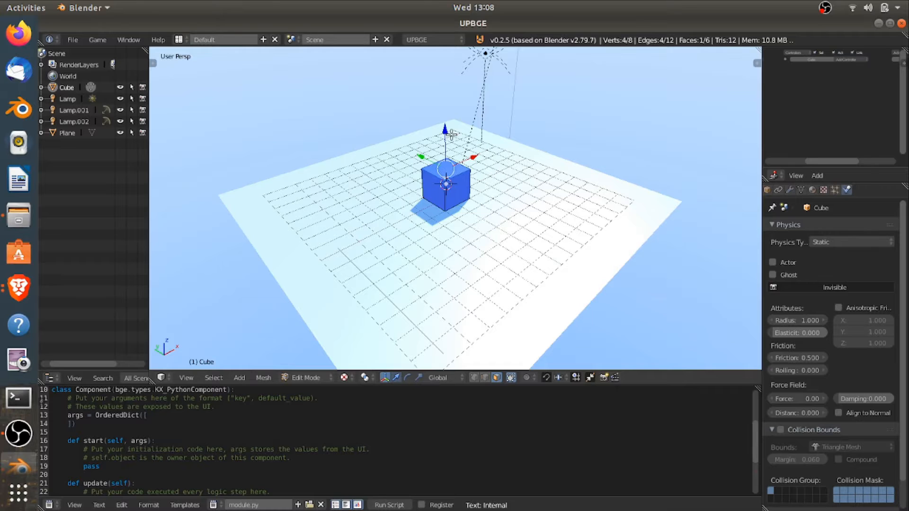
pyautogui.write('gz2')
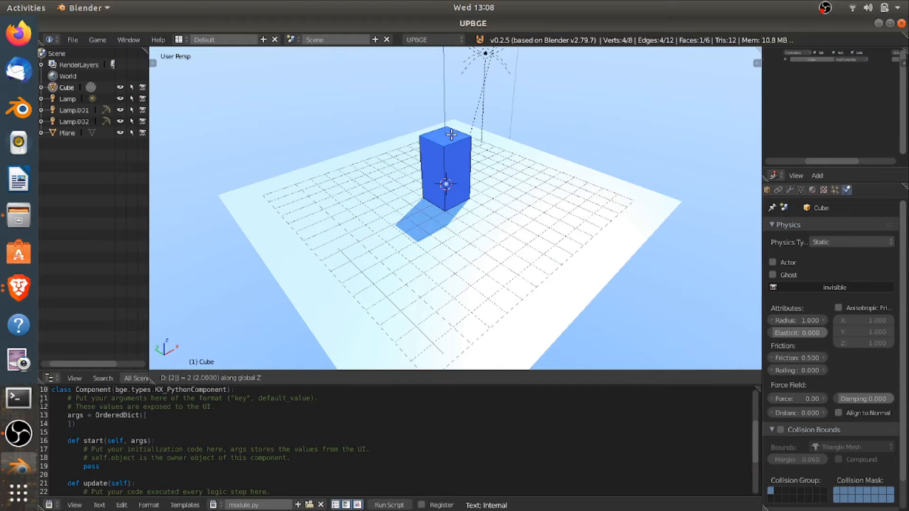
pyautogui.press('Return')
pyautogui.scroll(5, 482, 183)
pyautogui.press('Tab')
# Delete only the faces of the whole cube mesh, keep its edges, and return to Object Mode
pyautogui.moveTo(478, 146); pyautogui.dragTo(371, 312, button='middle')
pyautogui.press('Tab')
pyautogui.press('a')
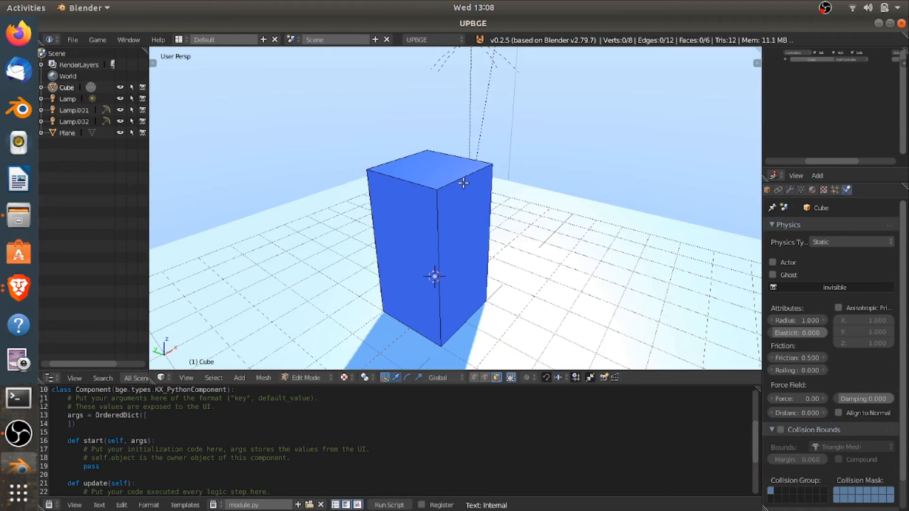
pyautogui.press('a')
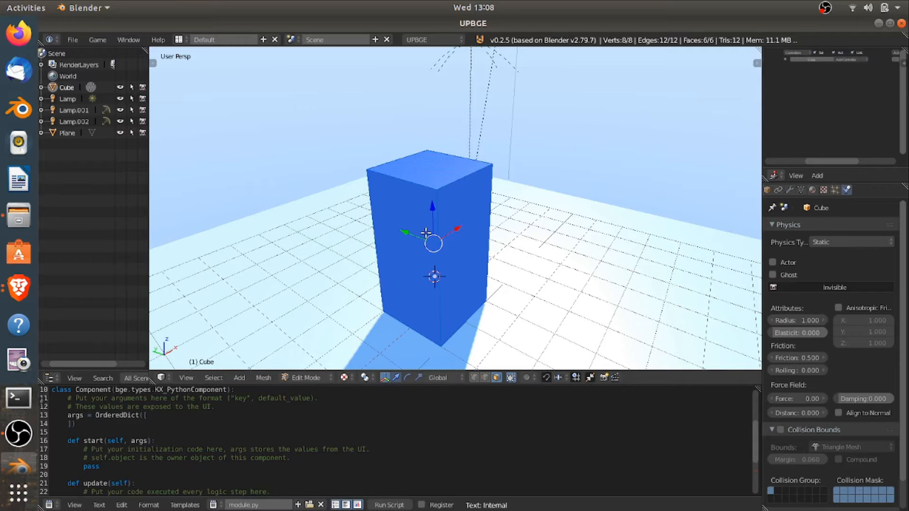
pyautogui.press('x')
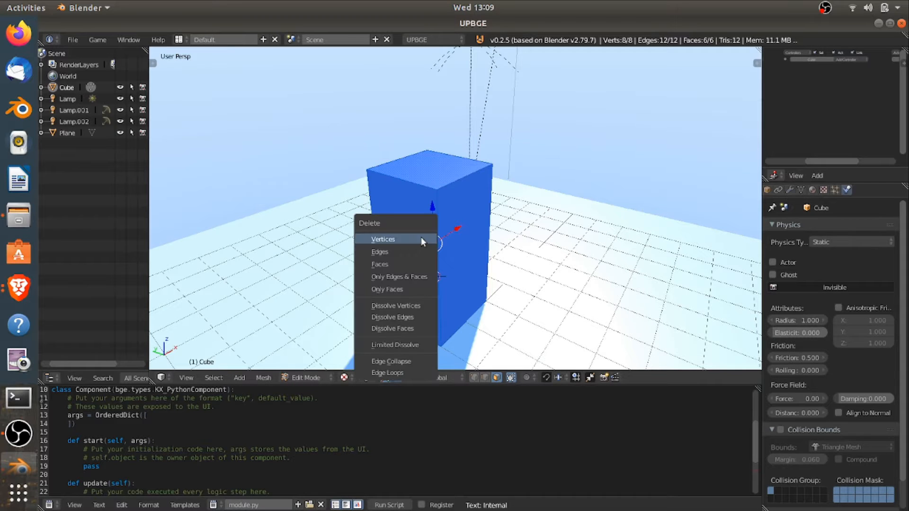
pyautogui.click(412, 290)
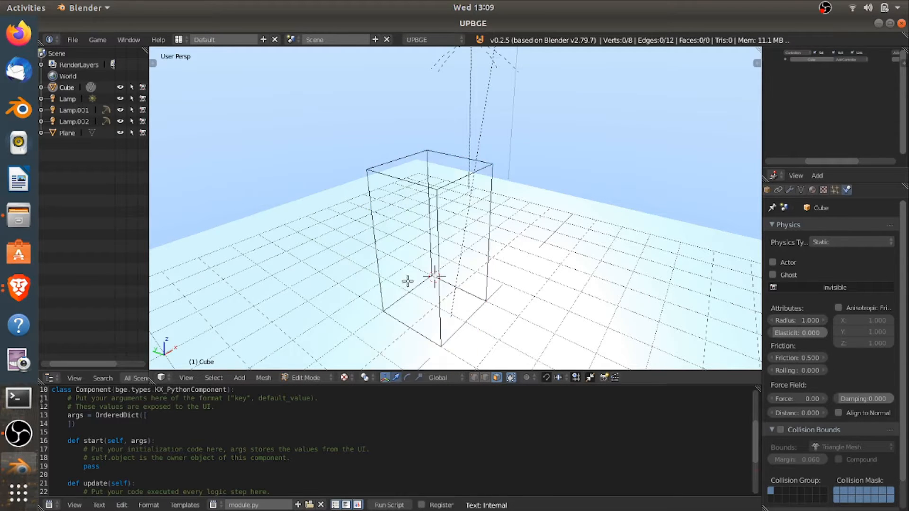
pyautogui.moveTo(465, 203); pyautogui.dragTo(424, 178, button='middle')
pyautogui.scroll(4, 424, 178)
pyautogui.press('Tab')
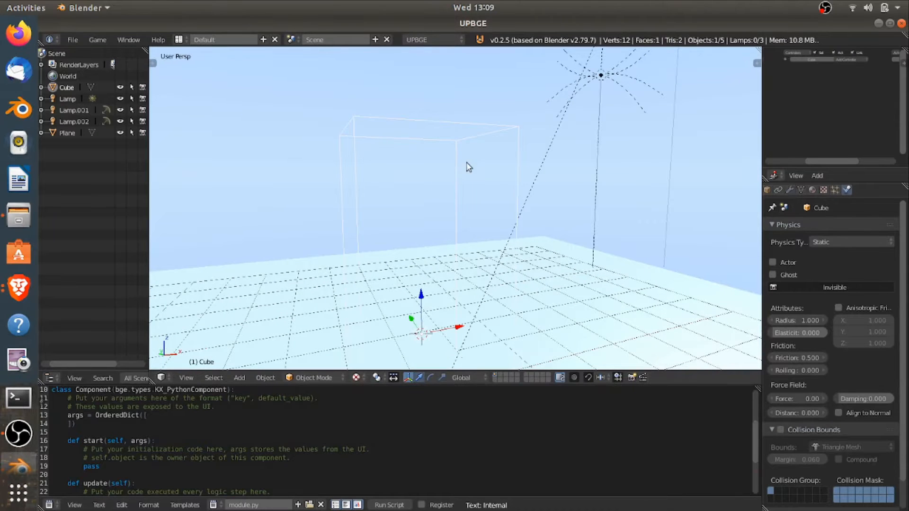
# Set the cube's physics type to Character and enable collision bounds with the Box shape
pyautogui.click(856, 242)
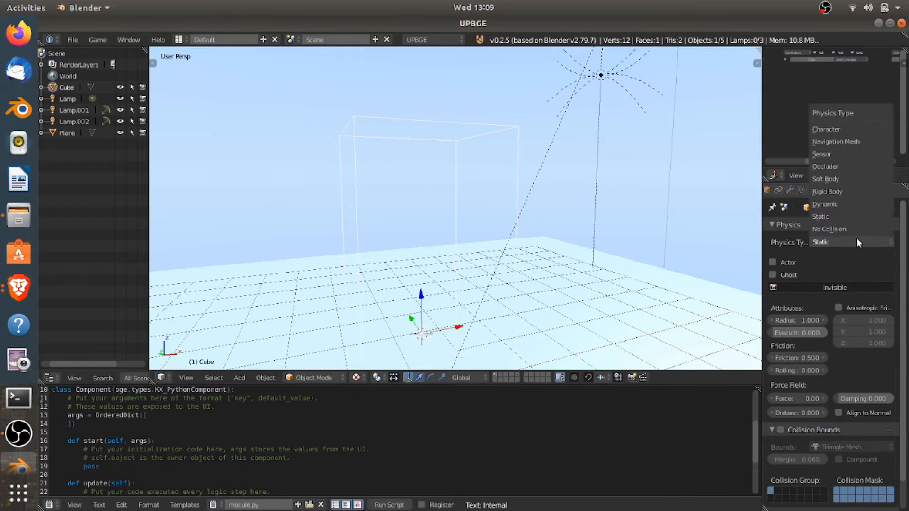
pyautogui.click(848, 130)
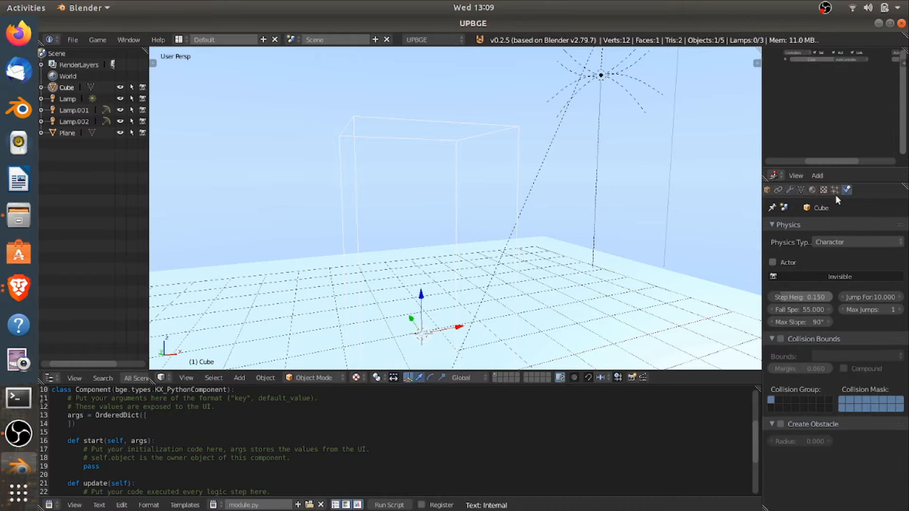
pyautogui.click(781, 339)
pyautogui.click(825, 351)
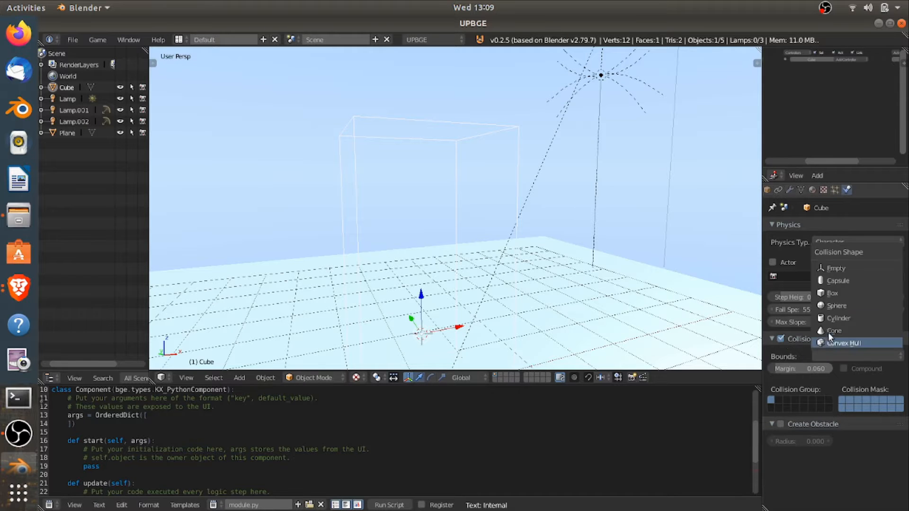
pyautogui.click(839, 290)
pyautogui.moveTo(586, 254); pyautogui.dragTo(539, 172, button='middle')
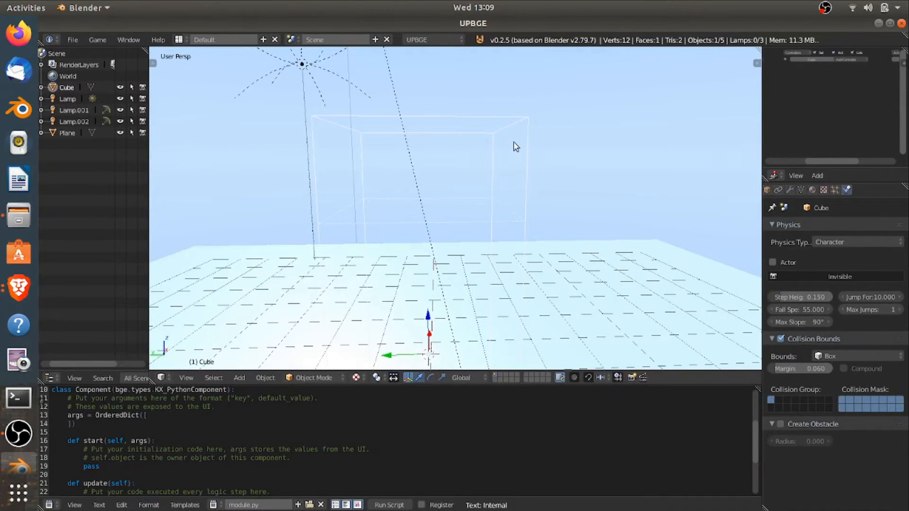
pyautogui.scroll(-3, 540, 85)
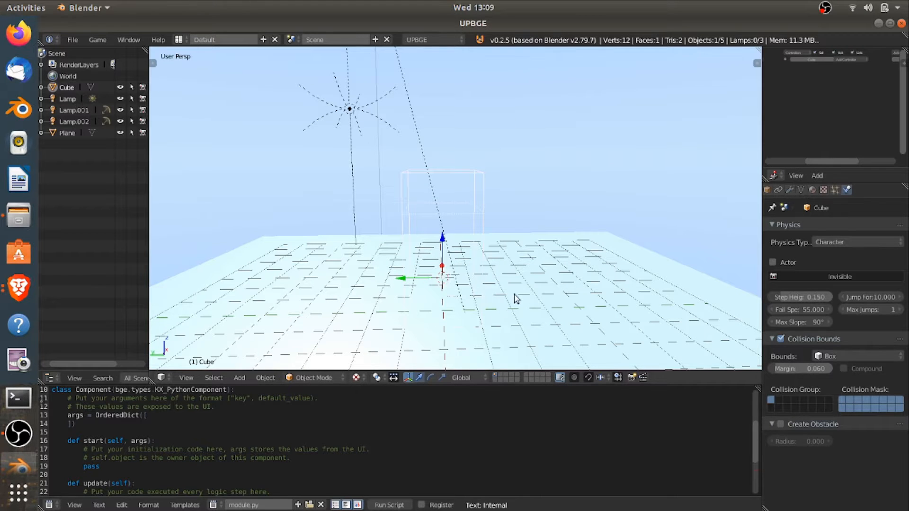
pyautogui.scroll(-2, 502, 279)
pyautogui.scroll(4, 481, 248)
pyautogui.moveTo(481, 227); pyautogui.dragTo(203, 81, button='middle')
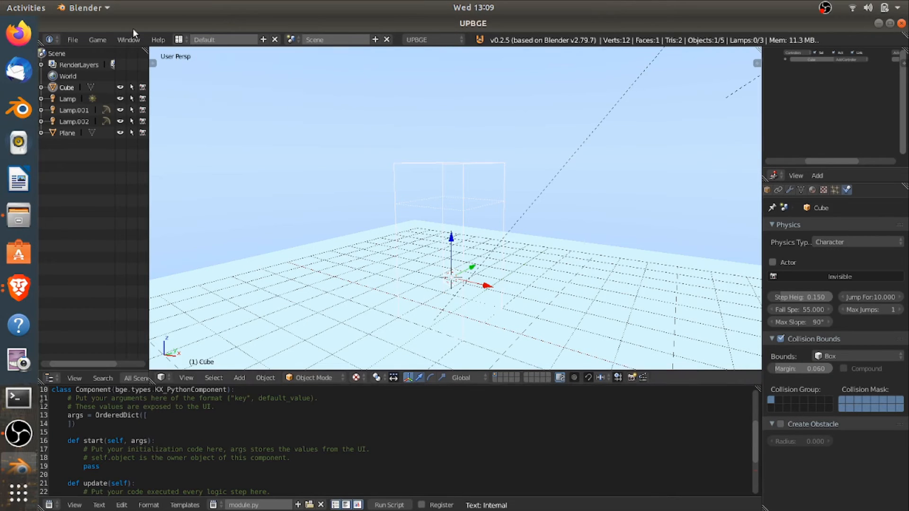
# Append the object Camera.008 from the file "mmonkey mainia.blend" in the Documents folder
pyautogui.click(73, 39)
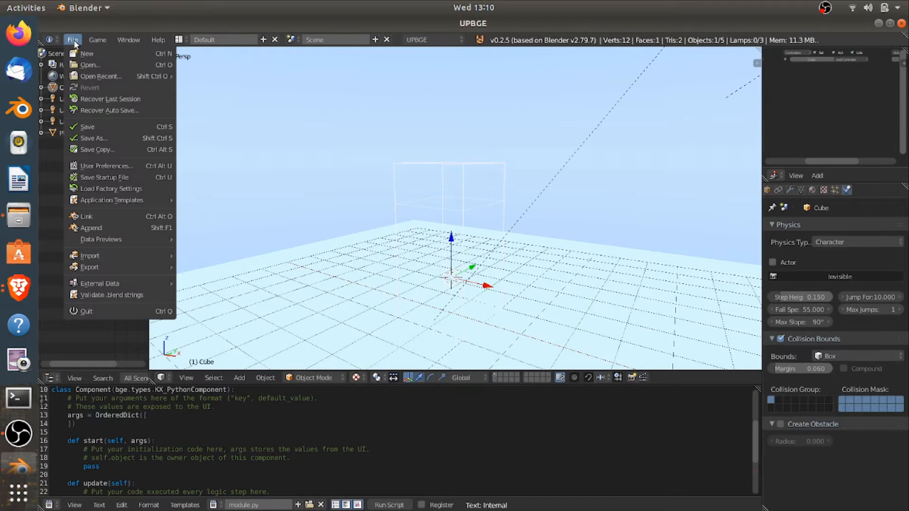
pyautogui.click(86, 231)
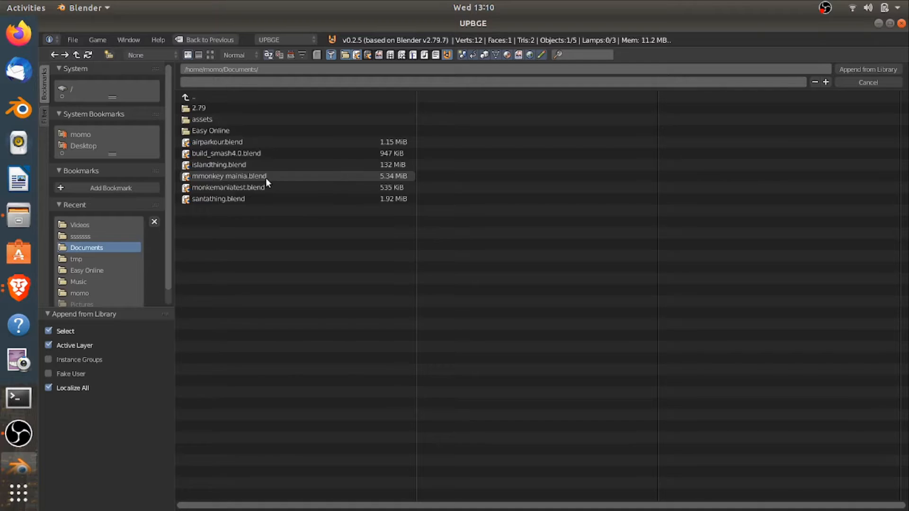
pyautogui.click(265, 178)
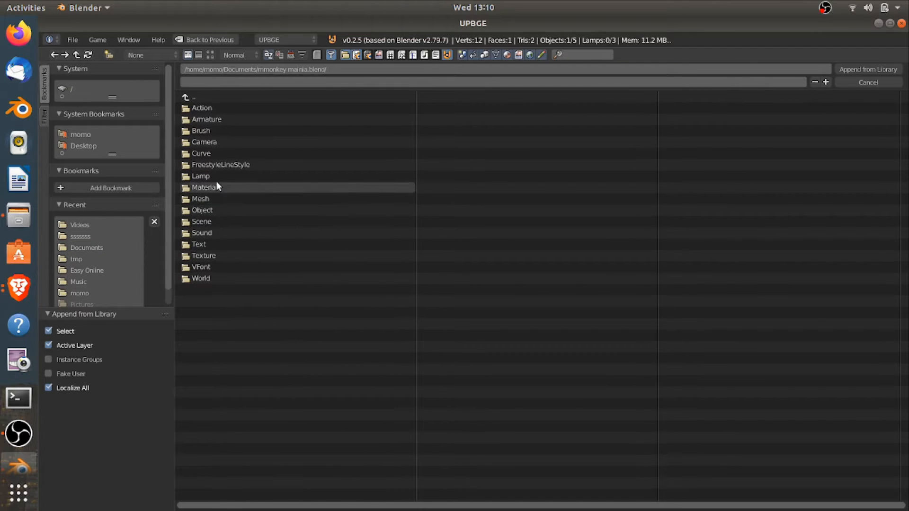
pyautogui.click(227, 208)
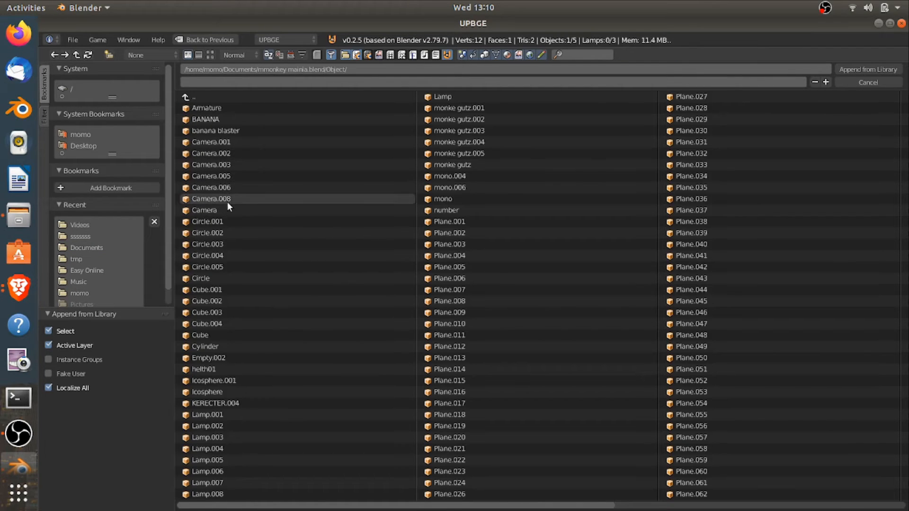
pyautogui.click(227, 201)
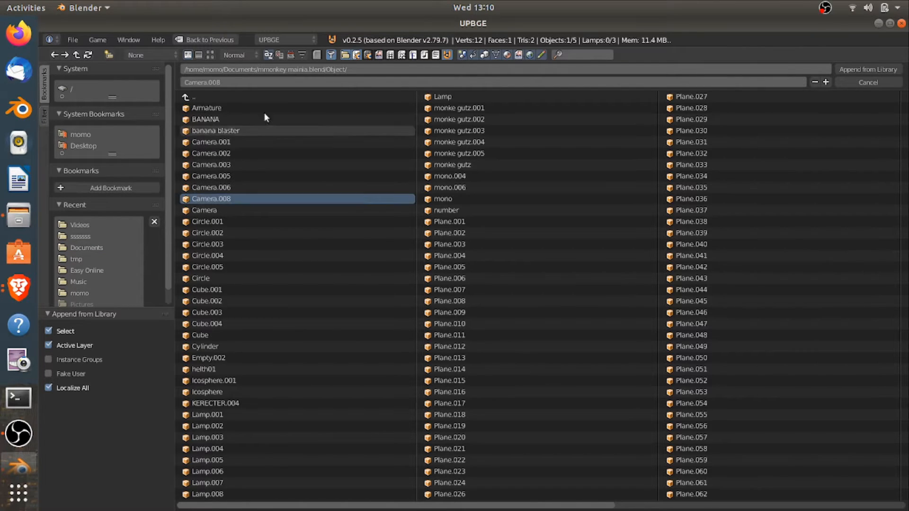
pyautogui.click(864, 69)
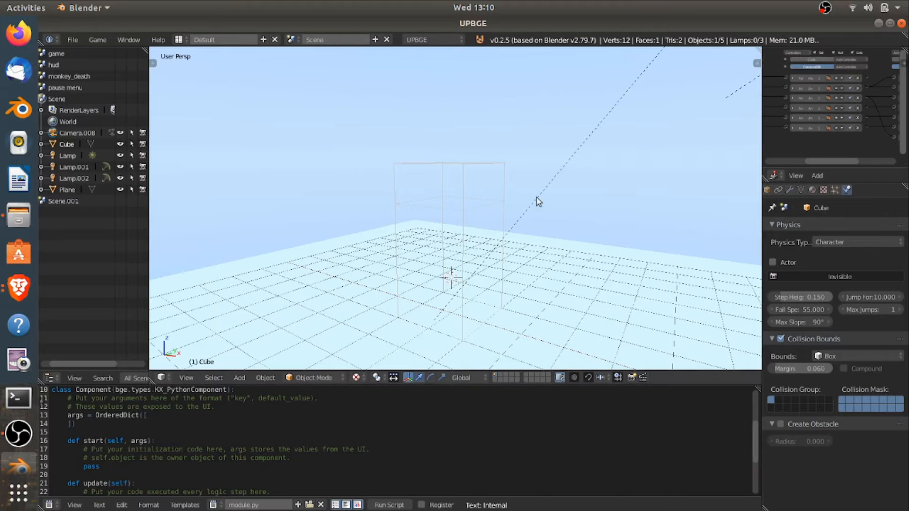
# Move the appended camera horizontally by about 35 by 29 units with global Z locked, bringing it towards the plane
pyautogui.scroll(-12, 537, 203)
pyautogui.moveTo(367, 213); pyautogui.dragTo(424, 225, button='middle')
pyautogui.scroll(4, 383, 245)
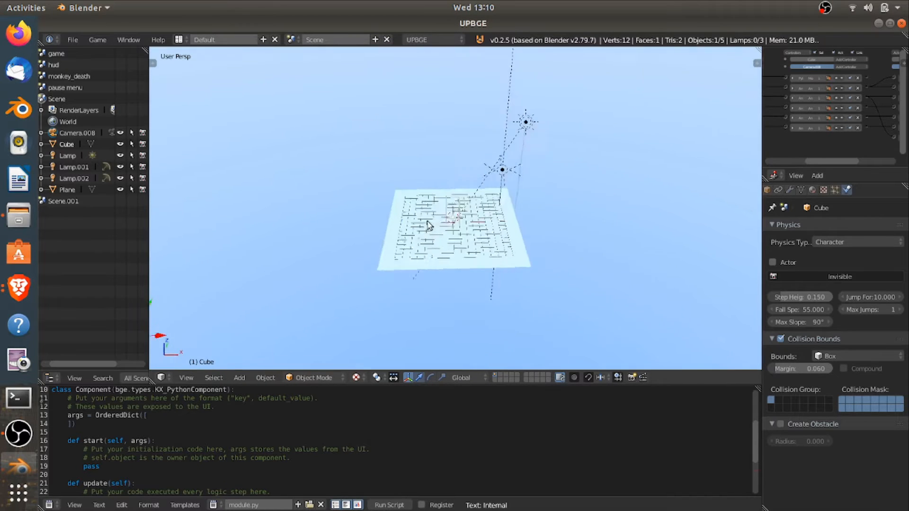
pyautogui.scroll(-4, 424, 224)
pyautogui.press('g')
pyautogui.hotkey('shift', 'z')
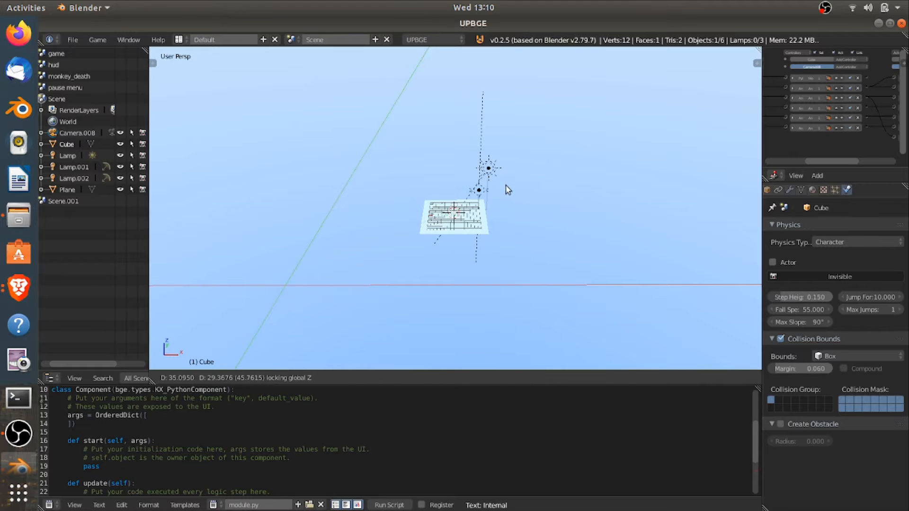
pyautogui.click(505, 186)
# Scale up the appended camera uniformly
pyautogui.scroll(4, 478, 249)
pyautogui.moveTo(477, 251); pyautogui.dragTo(385, 290, button='middle')
pyautogui.scroll(5, 471, 254)
pyautogui.scroll(-2, 384, 288)
pyautogui.press('s')
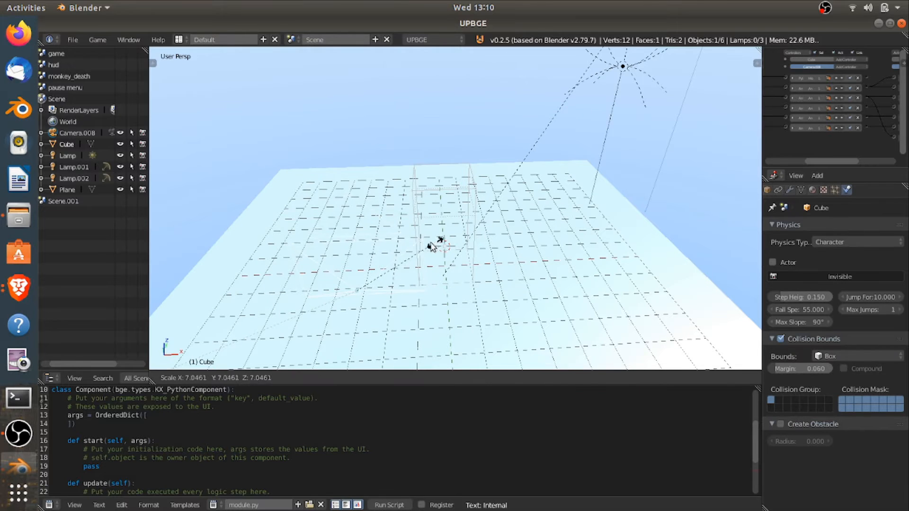
pyautogui.click(397, 259)
# Switch the viewport shading to Bounding Box
pyautogui.moveTo(397, 259); pyautogui.dragTo(369, 353, button='middle')
pyautogui.click(358, 376)
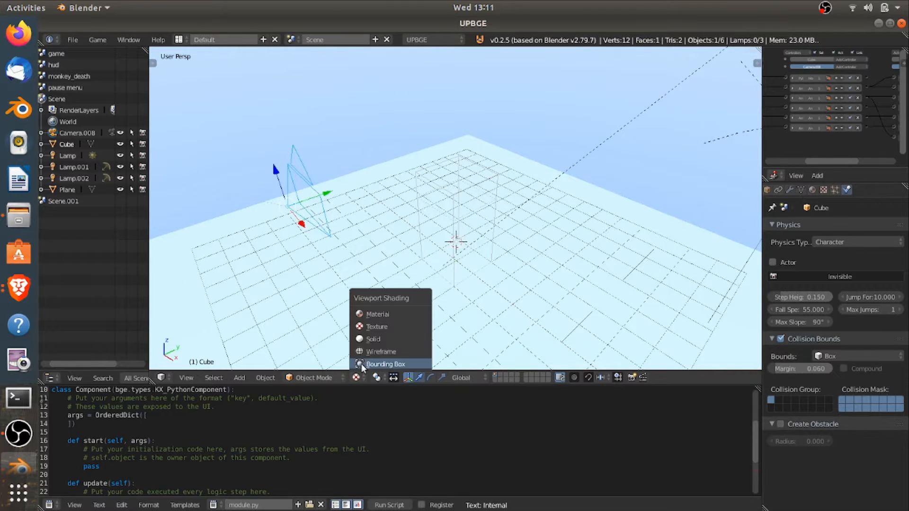
pyautogui.click(362, 365)
# Move the camera to the upper end of the tall cube
pyautogui.moveTo(349, 235)
pyautogui.mouseDown(button='middle')
pyautogui.moveTo(324, 173)
pyautogui.moveTo(358, 204)
pyautogui.moveTo(346, 245)
pyautogui.moveTo(359, 271)
pyautogui.mouseUp(button='middle')
pyautogui.press('g')
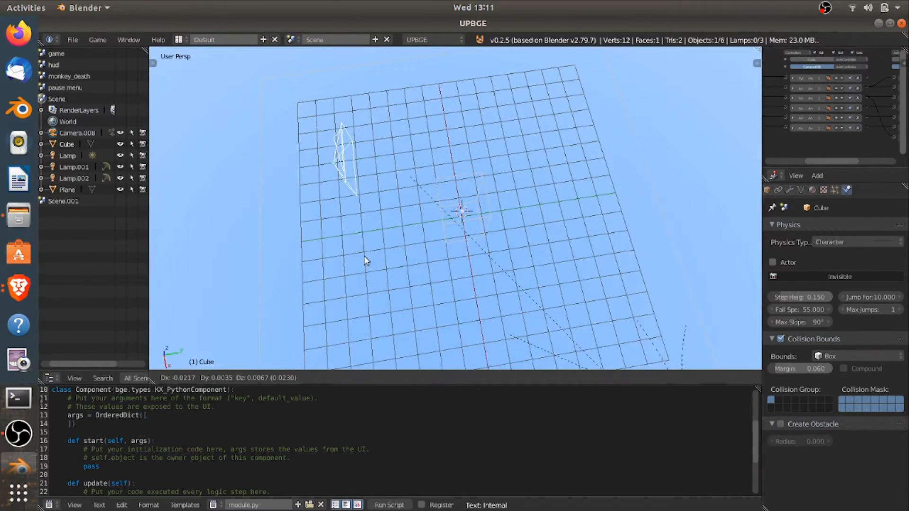
pyautogui.click(524, 297)
pyautogui.moveTo(524, 298); pyautogui.dragTo(571, 101, button='middle')
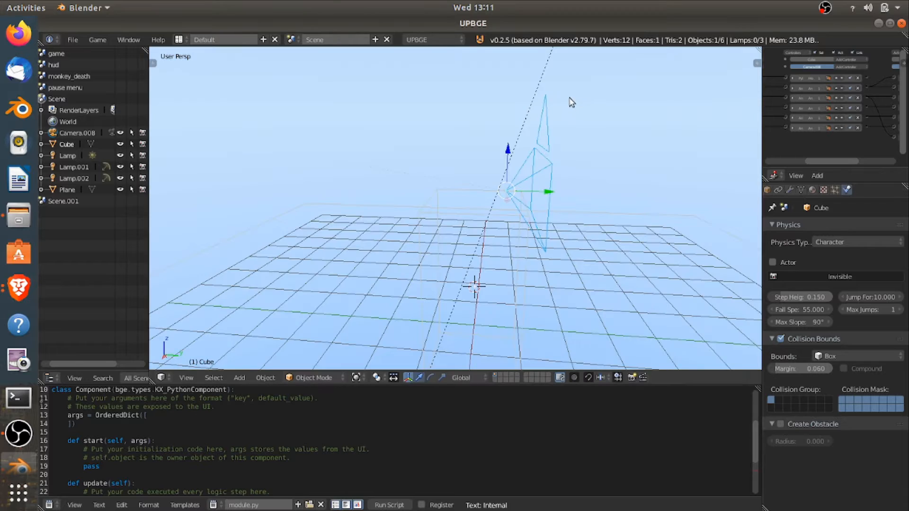
# Parent the camera to the cube and clear the selection
pyautogui.moveTo(490, 197); pyautogui.dragTo(457, 193, button='middle')
pyautogui.moveTo(546, 188); pyautogui.dragTo(582, 173, button='middle')
pyautogui.keyDown('shift'); pyautogui.rightClick(486, 213); pyautogui.keyUp('shift')
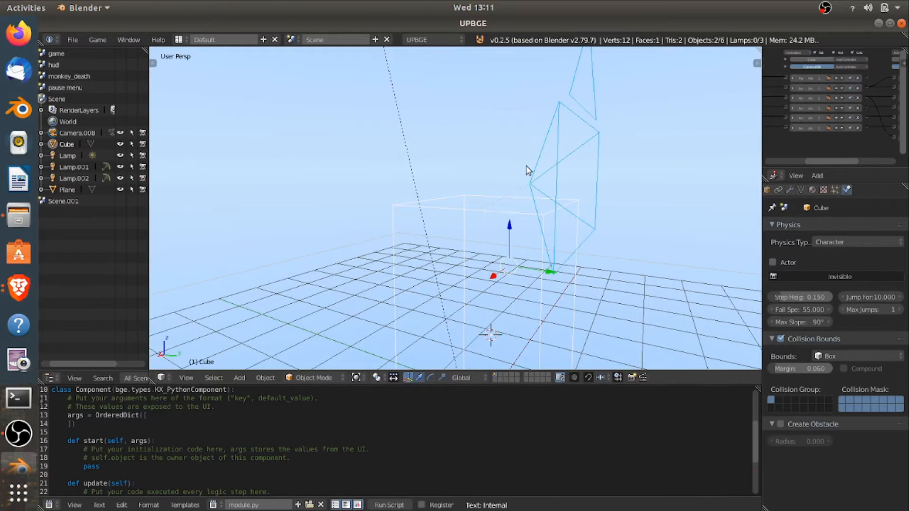
pyautogui.hotkey('ctrl', 'p')
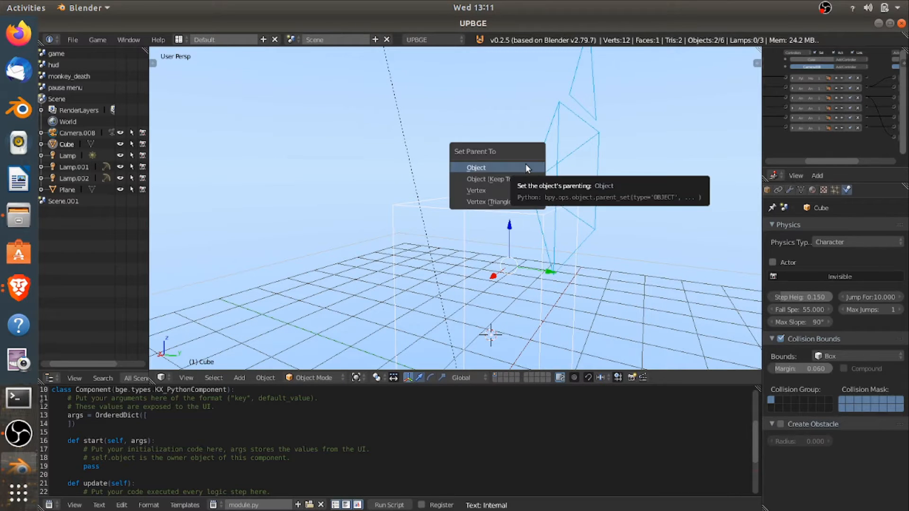
pyautogui.click(523, 175)
pyautogui.press('a')
# Select the cube instead of the camera and show the scene from the camera's viewpoint
pyautogui.moveTo(546, 186); pyautogui.dragTo(478, 145, button='middle')
pyautogui.rightClick(453, 137)
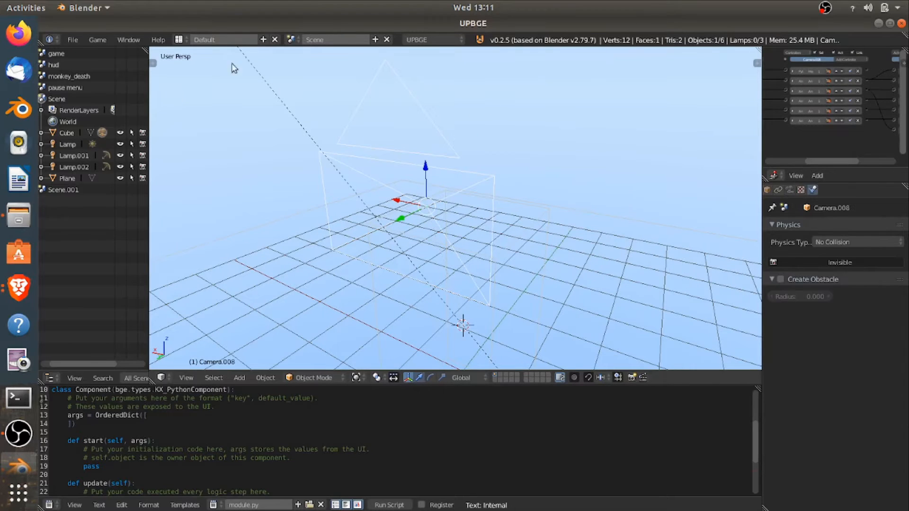
pyautogui.moveTo(364, 145); pyautogui.dragTo(434, 190, button='middle')
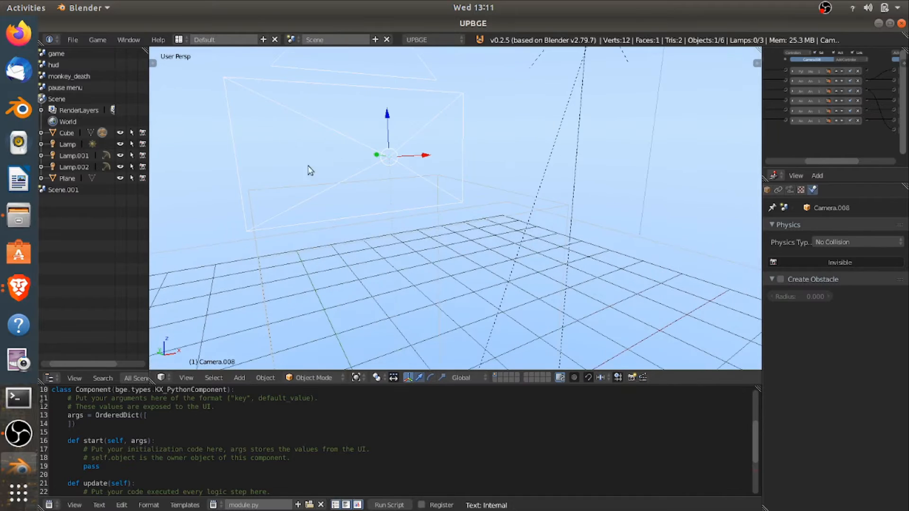
pyautogui.rightClick(481, 182)
pyautogui.click(189, 377)
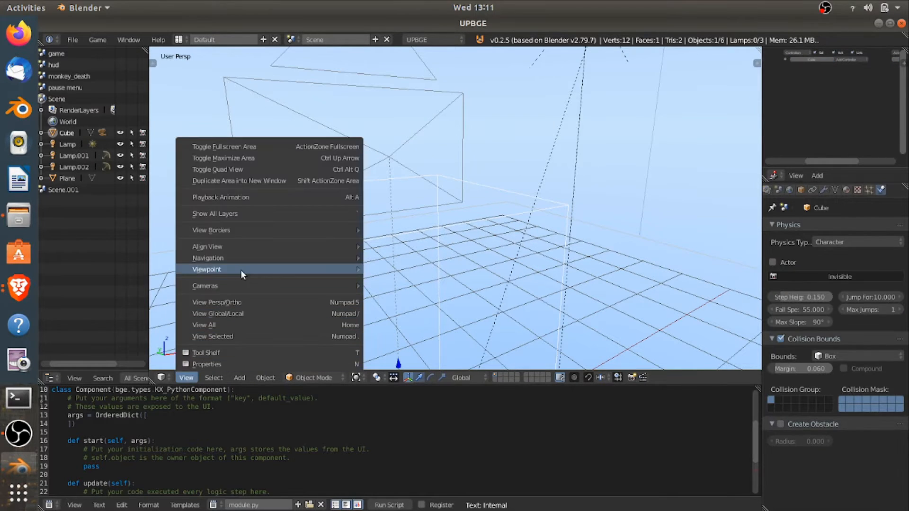
pyautogui.moveTo(362, 272)
pyautogui.click(393, 269)
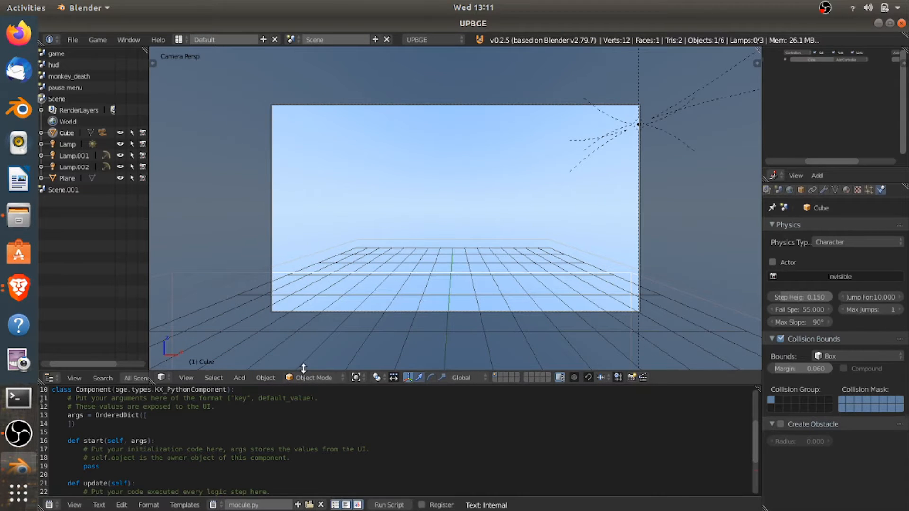
# Switch the viewport shading to Texture, then test-run the game from the camera view and stop it
pyautogui.click(356, 377)
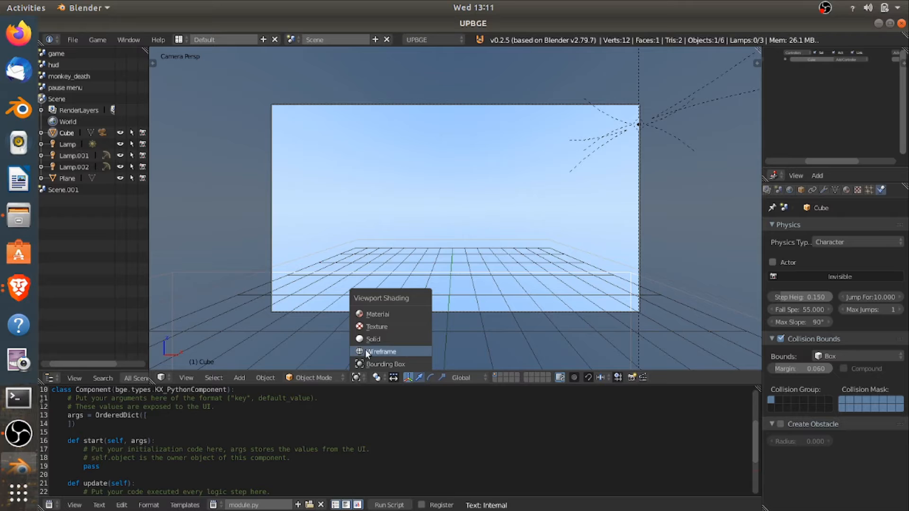
pyautogui.click(372, 326)
pyautogui.press('p')
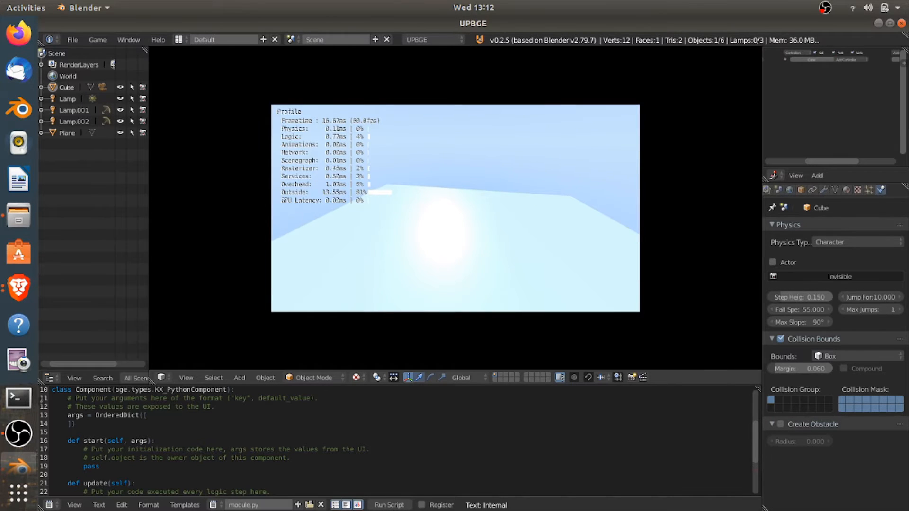
pyautogui.press('Escape')
# Replace the text editor with the Logic Editor for the selected cube
pyautogui.moveTo(399, 196); pyautogui.dragTo(416, 212, button='middle')
pyautogui.scroll(4, 416, 212)
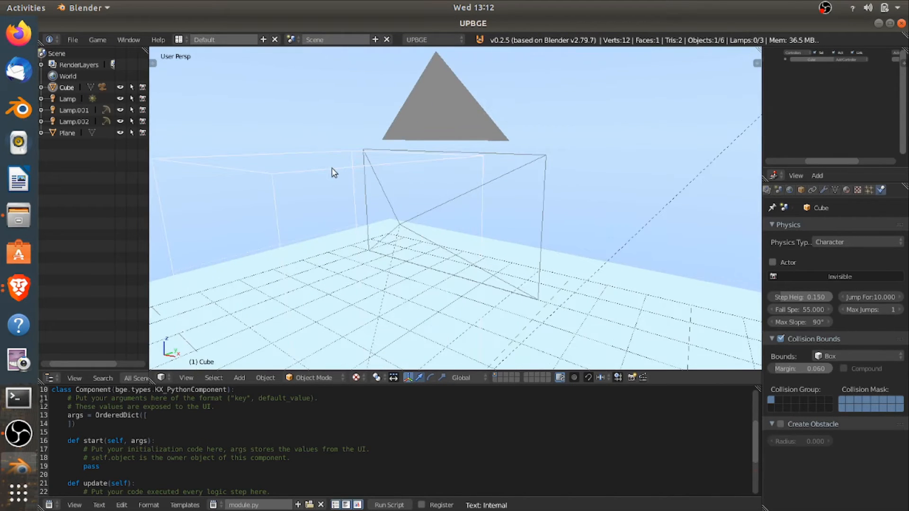
pyautogui.scroll(-4, 334, 211)
pyautogui.moveTo(334, 211); pyautogui.dragTo(373, 185, button='middle')
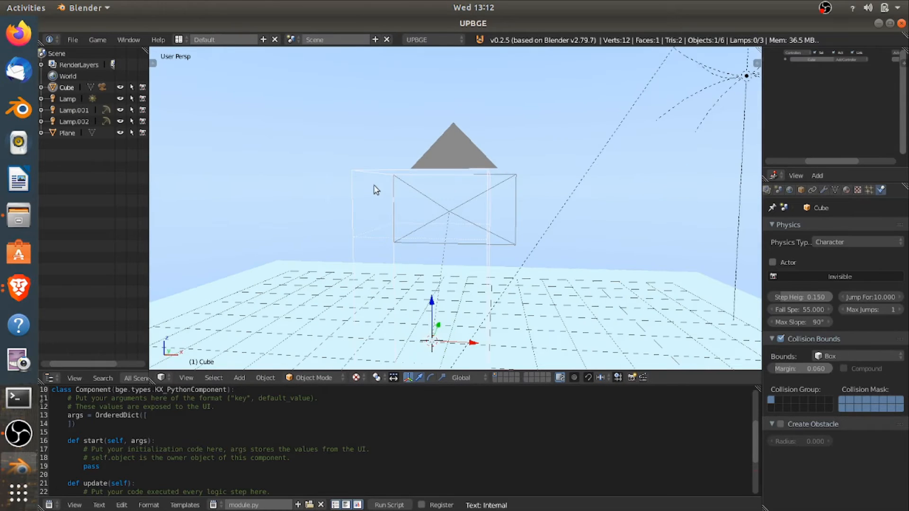
pyautogui.scroll(-3, 355, 201)
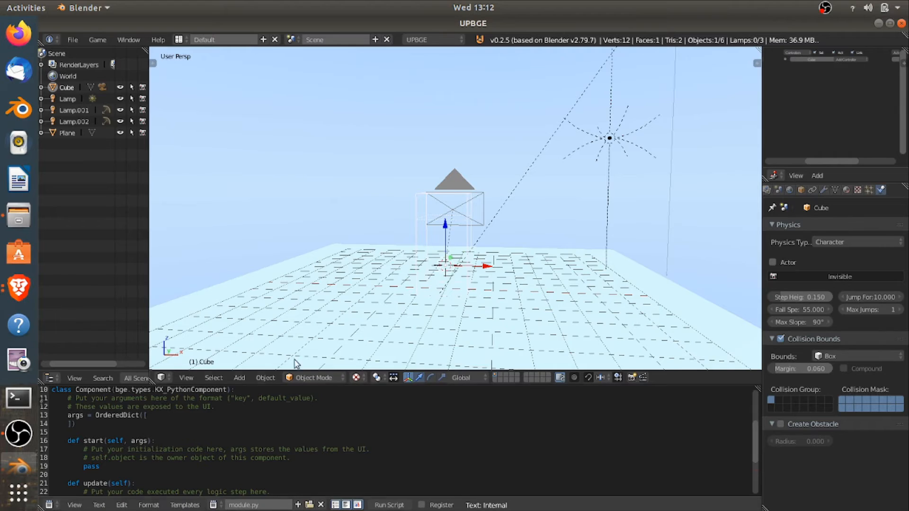
pyautogui.scroll(3, 434, 250)
pyautogui.moveTo(434, 250); pyautogui.dragTo(360, 147, button='middle')
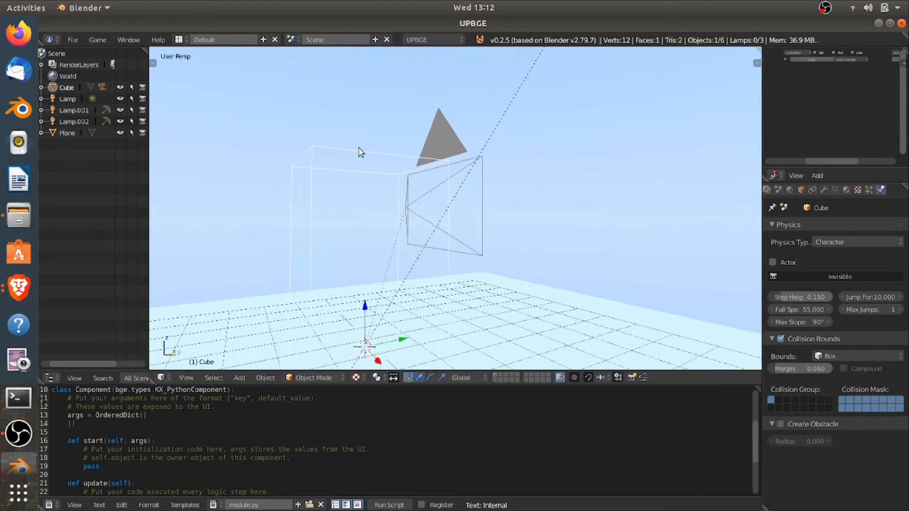
pyautogui.click(52, 505)
pyautogui.click(227, 452)
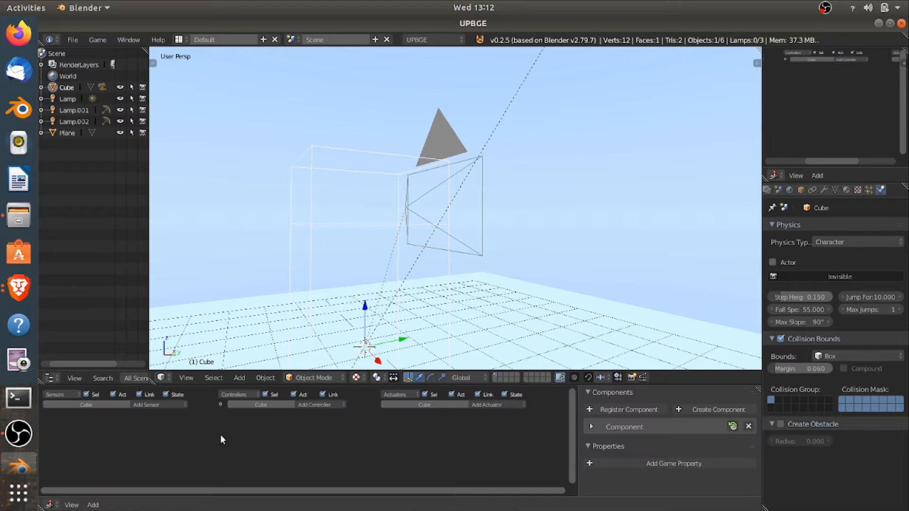
pyautogui.scroll(4, 399, 235)
pyautogui.scroll(-6, 409, 262)
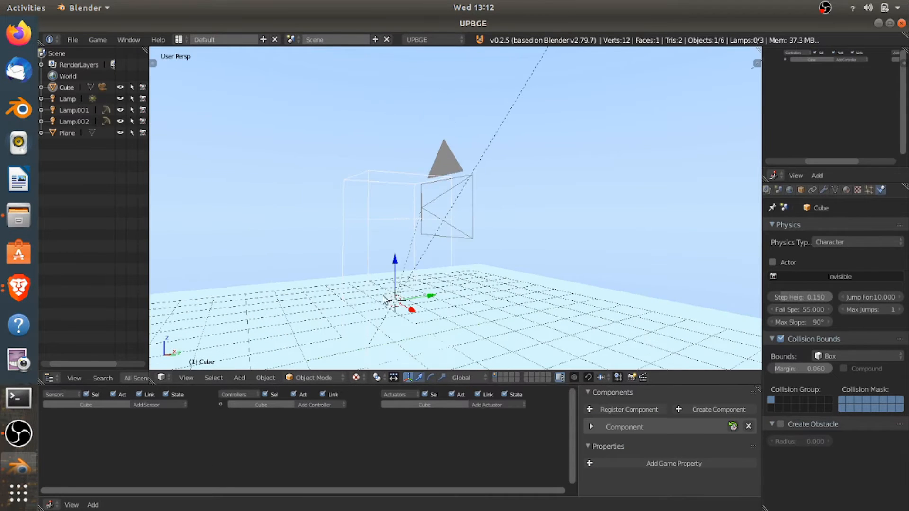
pyautogui.click(156, 403)
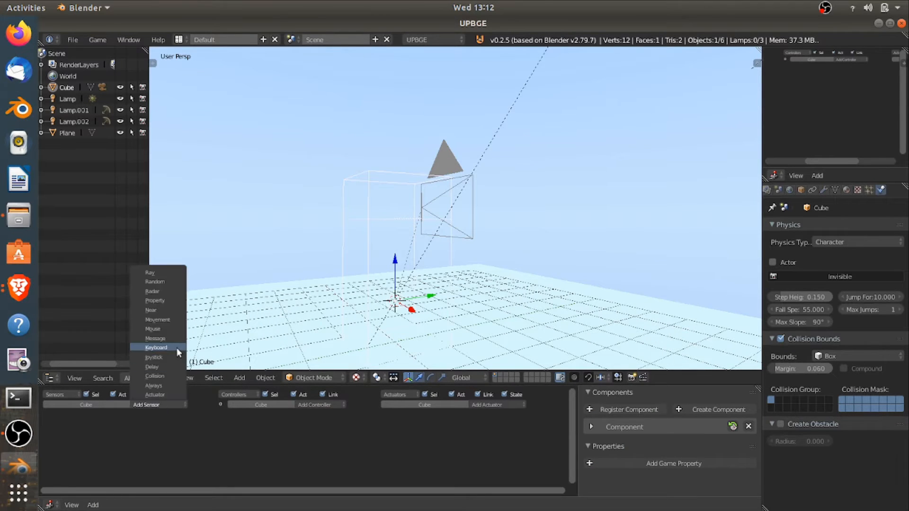
pyautogui.click(164, 395)
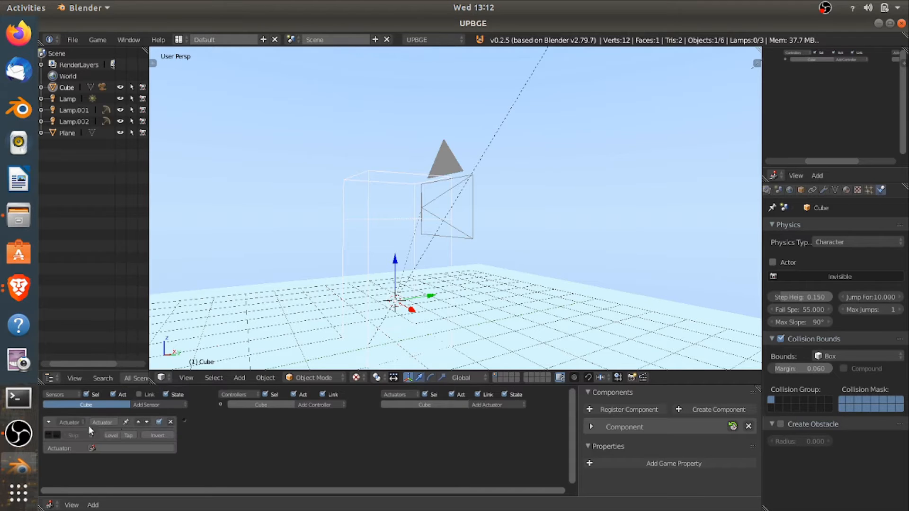
pyautogui.click(171, 421)
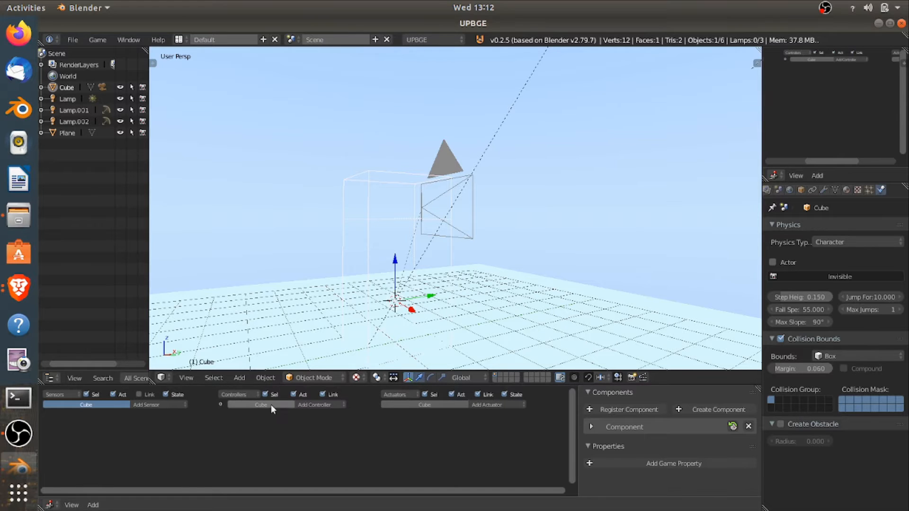
pyautogui.click(315, 406)
# Add four Keyboard sensors to the cube
pyautogui.click(175, 406)
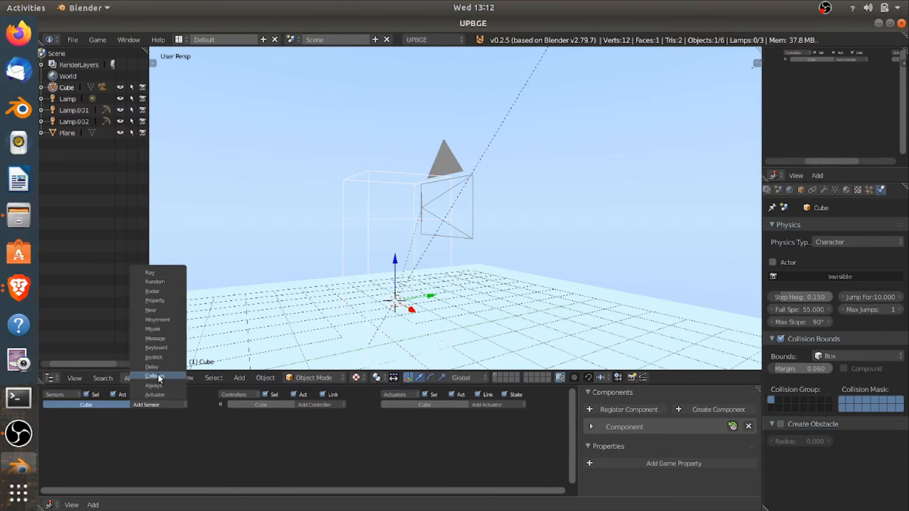
pyautogui.click(176, 348)
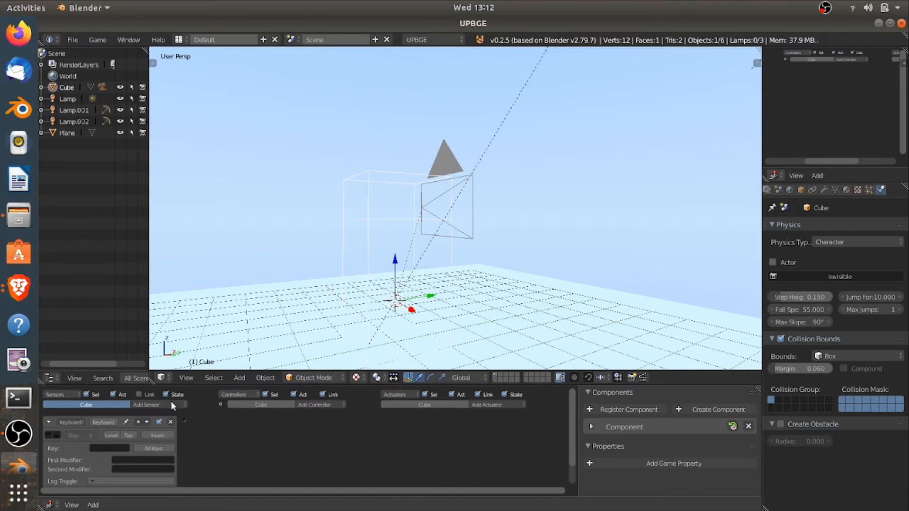
pyautogui.click(172, 403)
pyautogui.click(176, 404)
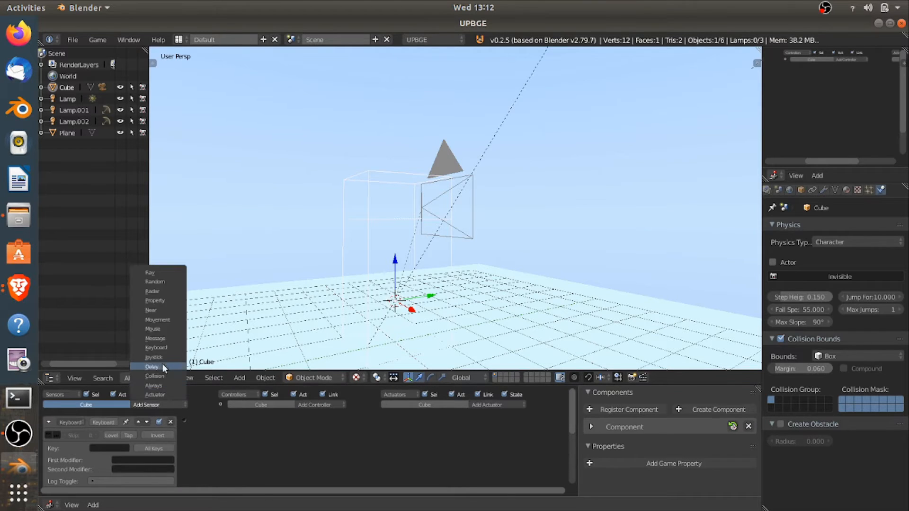
pyautogui.click(161, 348)
pyautogui.click(177, 405)
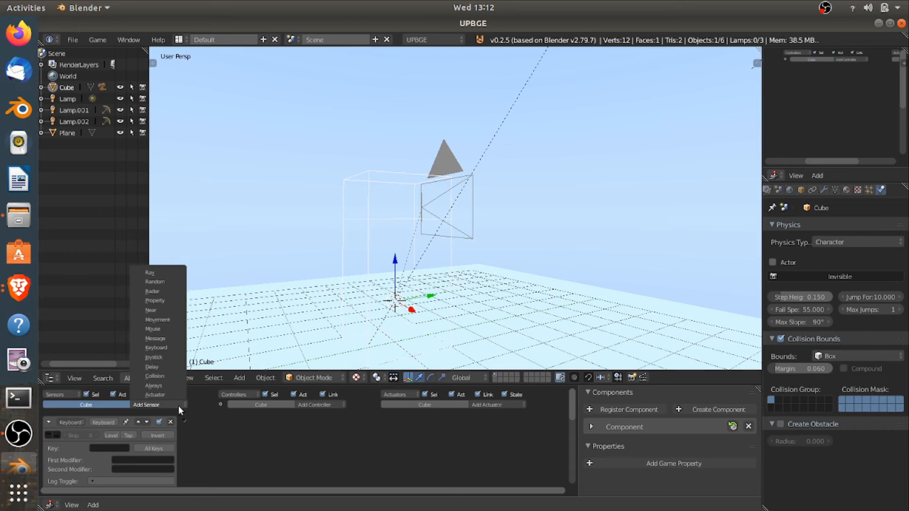
pyautogui.click(167, 349)
# Add four Motion actuators to the cube
pyautogui.scroll(-5, 167, 422)
pyautogui.moveTo(170, 437); pyautogui.dragTo(132, 394, button='middle')
pyautogui.scroll(4, 385, 400)
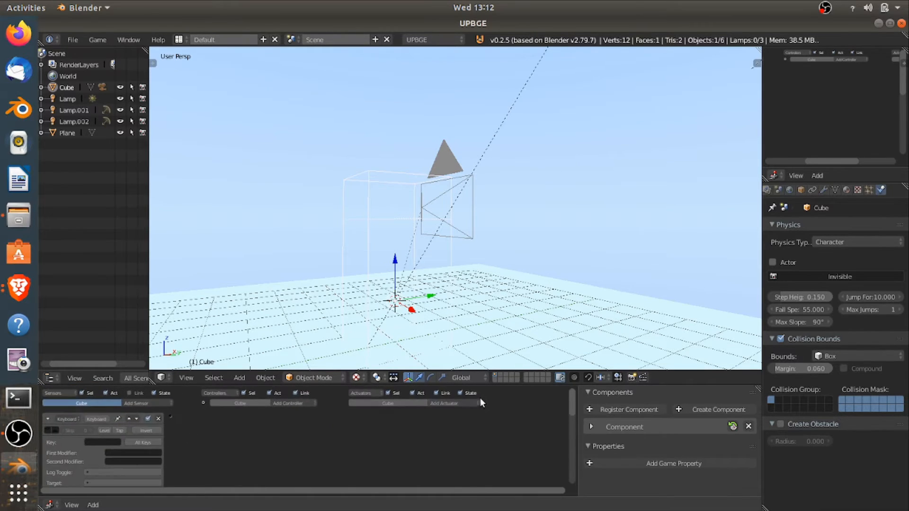
pyautogui.scroll(3, 480, 398)
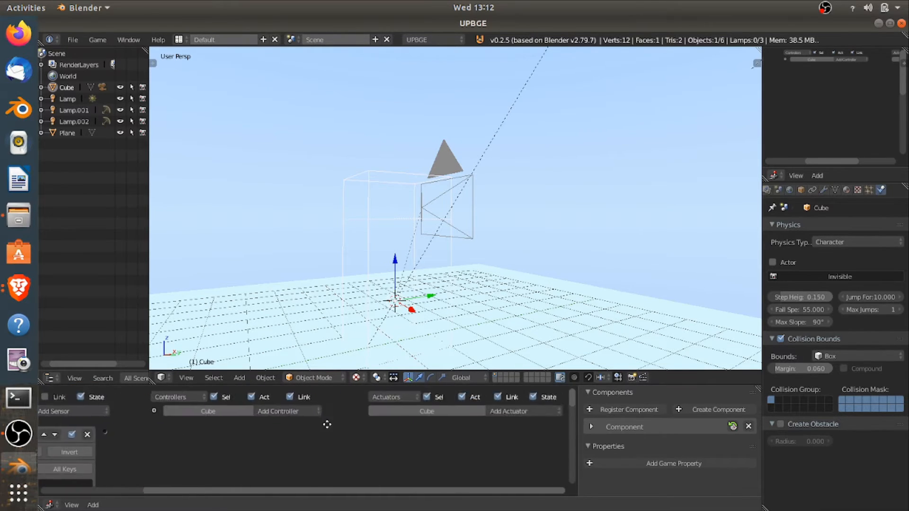
pyautogui.click(510, 413)
pyautogui.click(540, 305)
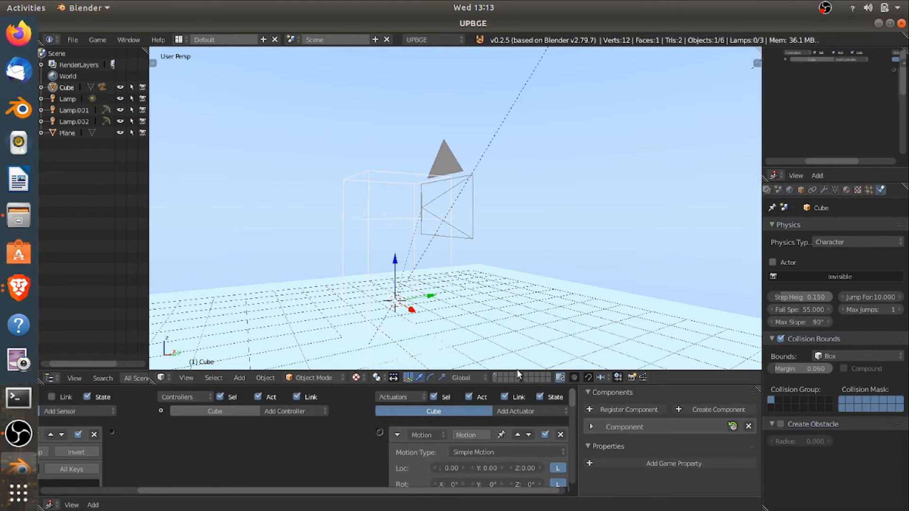
pyautogui.click(524, 411)
pyautogui.click(535, 303)
pyautogui.click(532, 413)
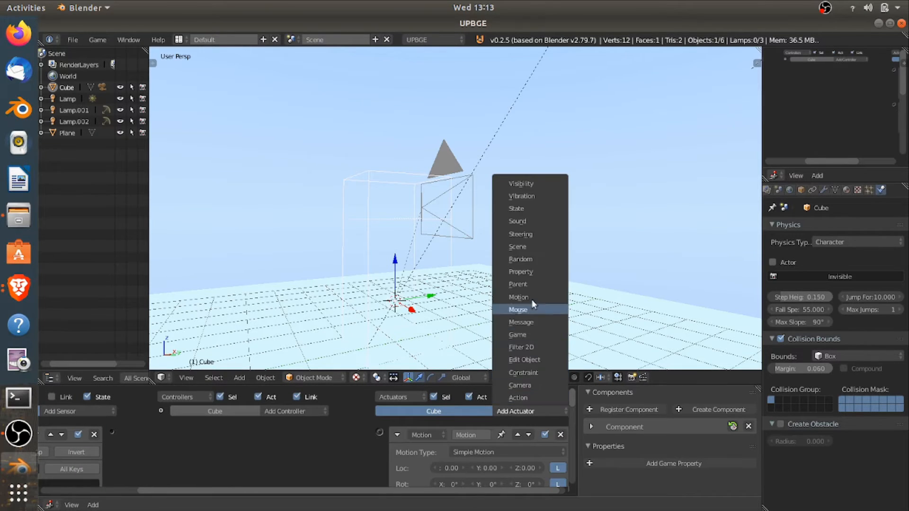
pyautogui.click(533, 307)
pyautogui.click(518, 407)
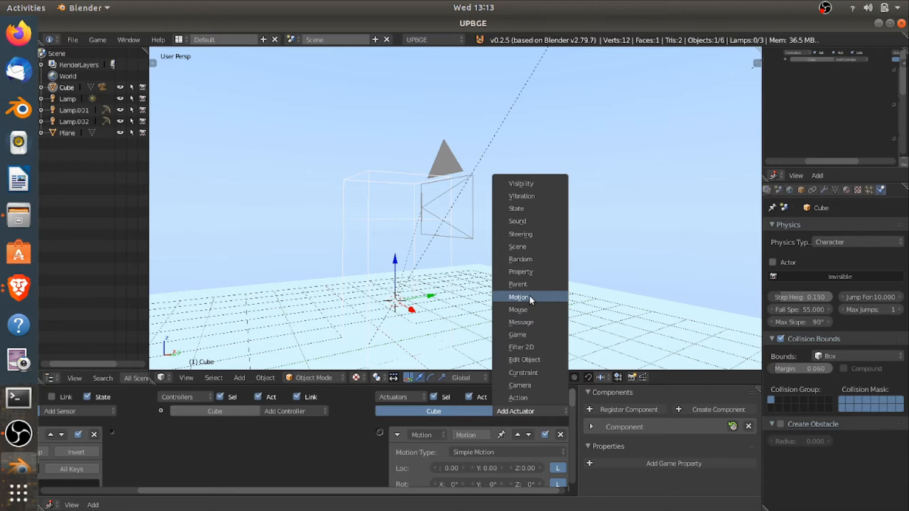
pyautogui.click(530, 296)
# Assign the W key to the first Keyboard sensor and collapse that sensor
pyautogui.scroll(-3, 331, 426)
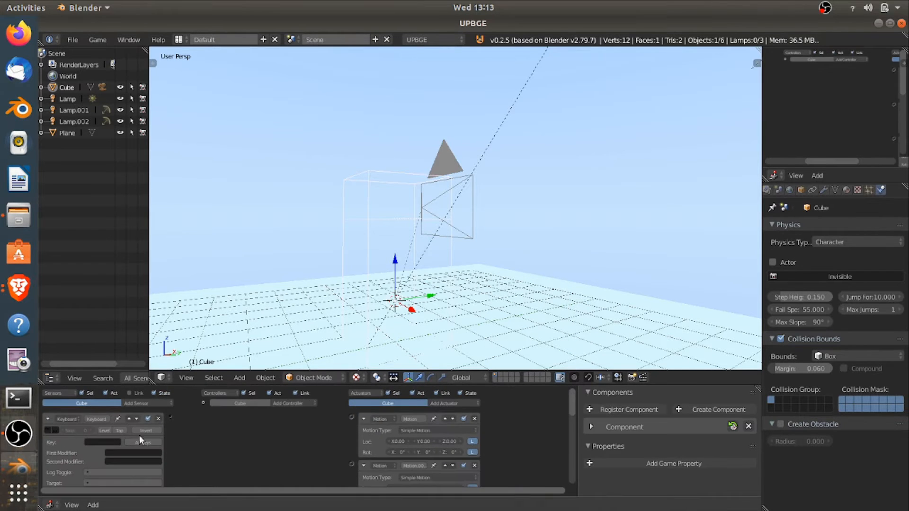
pyautogui.scroll(5, 185, 434)
pyautogui.moveTo(303, 279); pyautogui.dragTo(458, 264, button='middle')
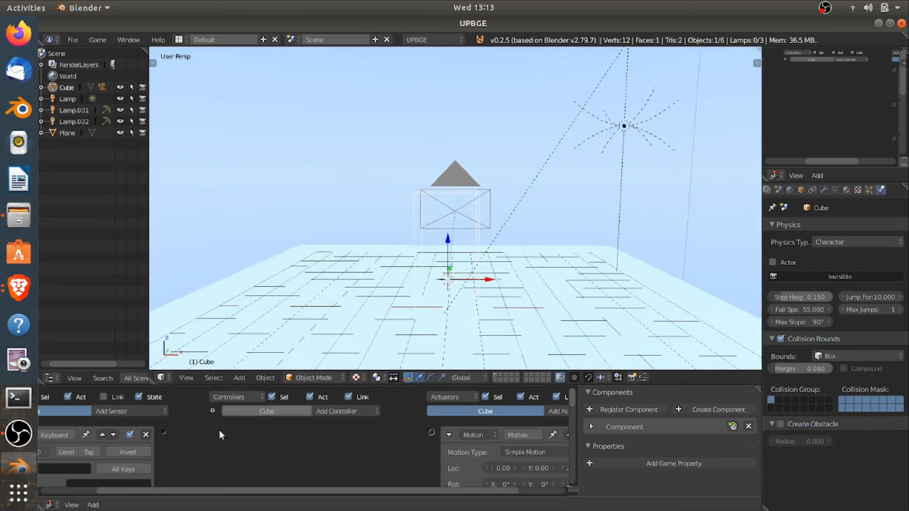
pyautogui.scroll(4, 219, 429)
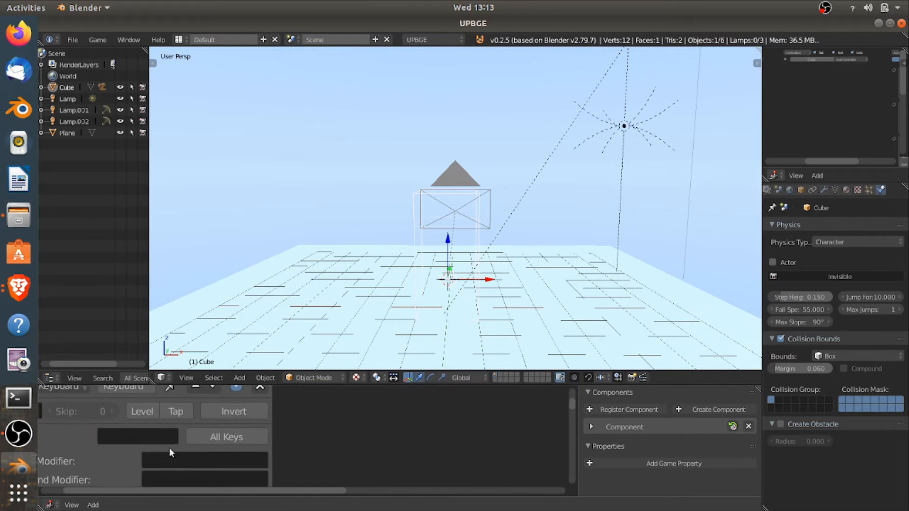
pyautogui.scroll(-2, 155, 447)
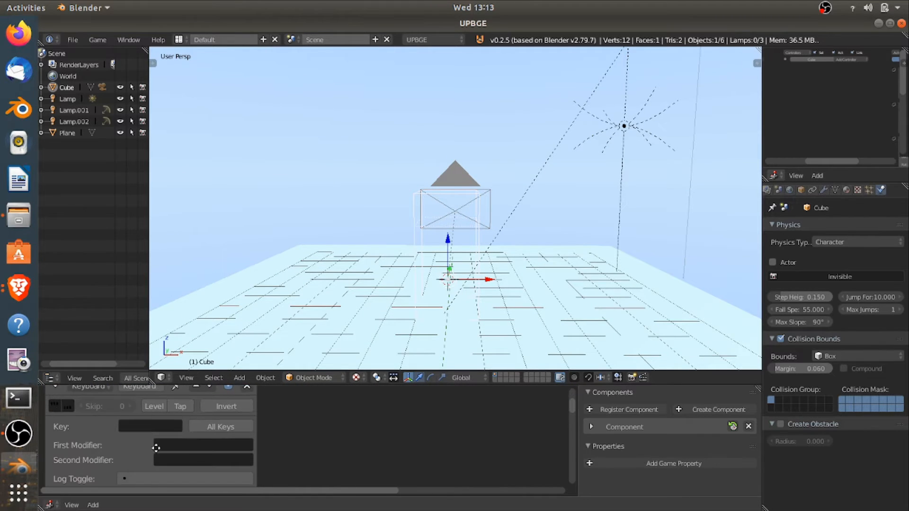
pyautogui.keyDown('shift'); pyautogui.scroll(2, 156, 447); pyautogui.keyUp('shift')
pyautogui.click(129, 448)
pyautogui.press('w')
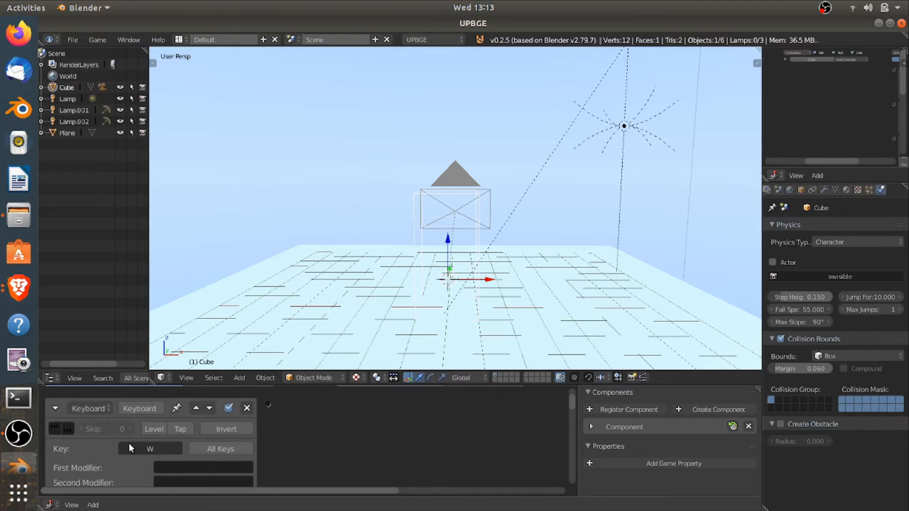
pyautogui.click(55, 408)
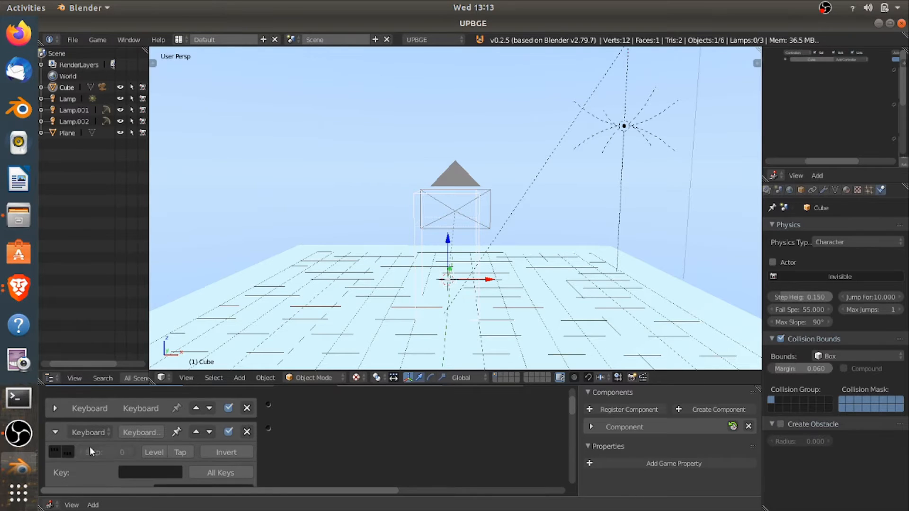
# Assign the A, S and D keys to the second, third and fourth Keyboard sensors and collapse them
pyautogui.click(152, 472)
pyautogui.press('a')
pyautogui.click(137, 471)
pyautogui.press('s')
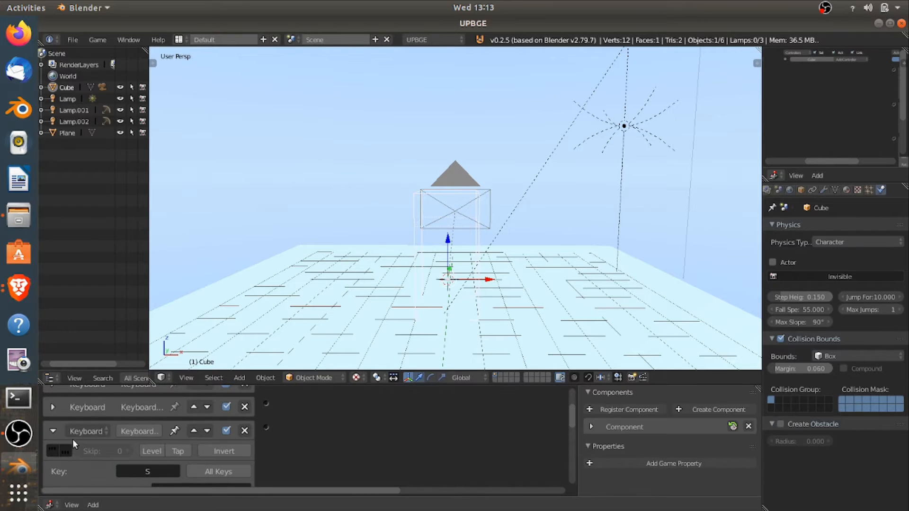
pyautogui.scroll(-1, 72, 438)
pyautogui.click(132, 450)
pyautogui.press('d')
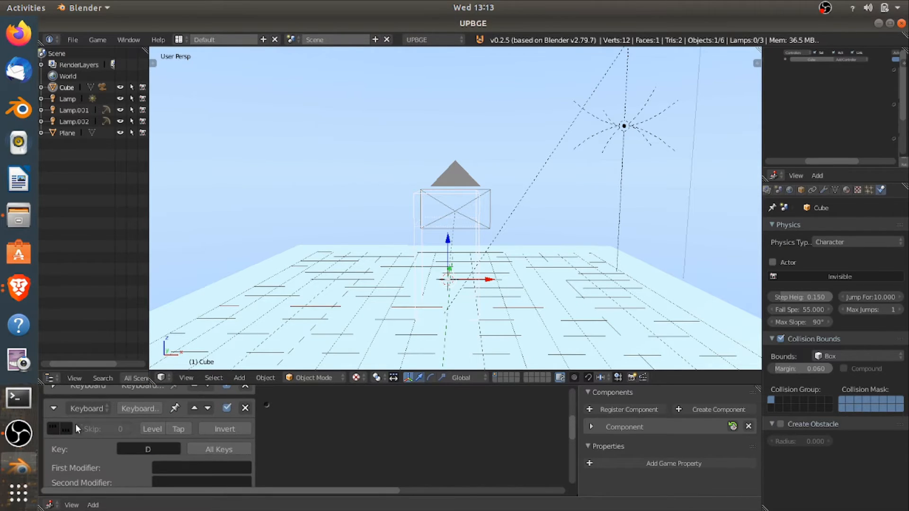
pyautogui.click(54, 409)
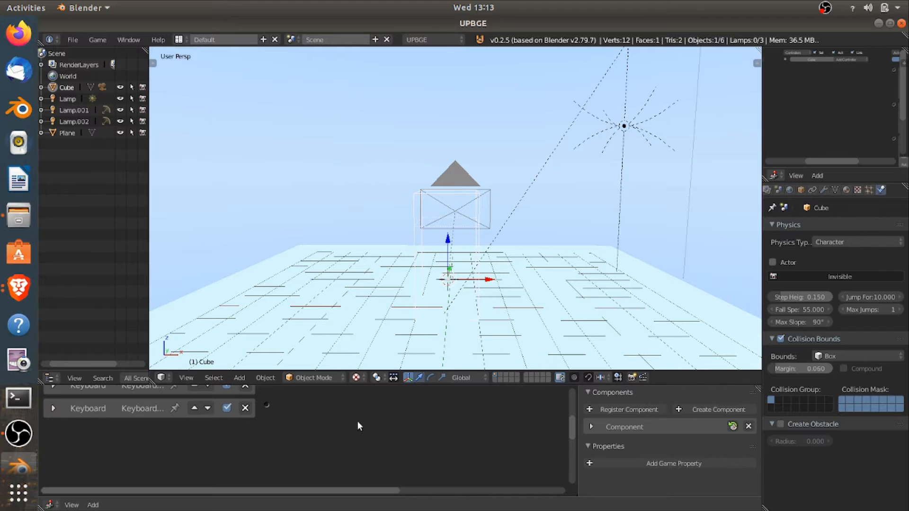
# Set the first Motion actuator's Y location to 0.40 for forward movement
pyautogui.scroll(-2, 387, 434)
pyautogui.moveTo(387, 433); pyautogui.dragTo(299, 497, button='middle')
pyautogui.scroll(5, 426, 434)
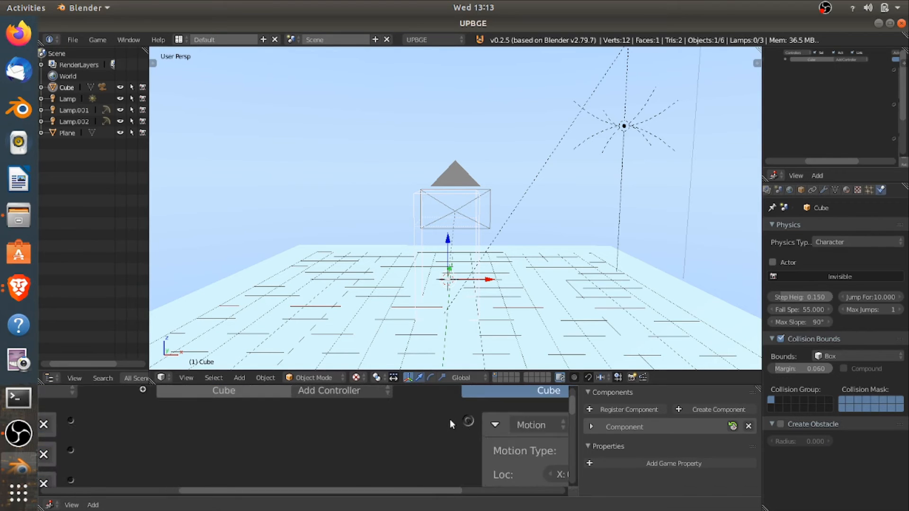
pyautogui.moveTo(511, 424); pyautogui.dragTo(340, 431, button='middle')
pyautogui.moveTo(403, 437); pyautogui.dragTo(361, 491, button='middle')
pyautogui.moveTo(430, 345); pyautogui.dragTo(532, 265, button='middle')
pyautogui.scroll(4, 520, 263)
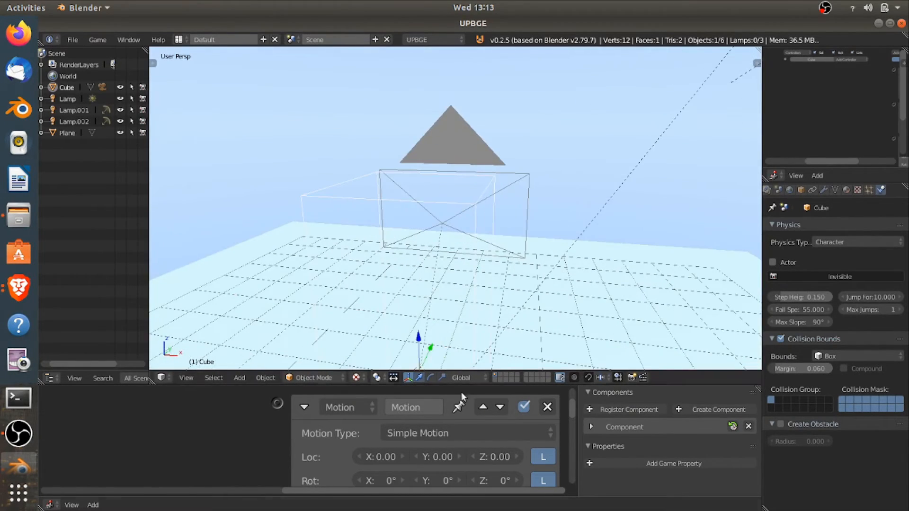
pyautogui.click(458, 455)
pyautogui.click(458, 455)
pyautogui.click(458, 456)
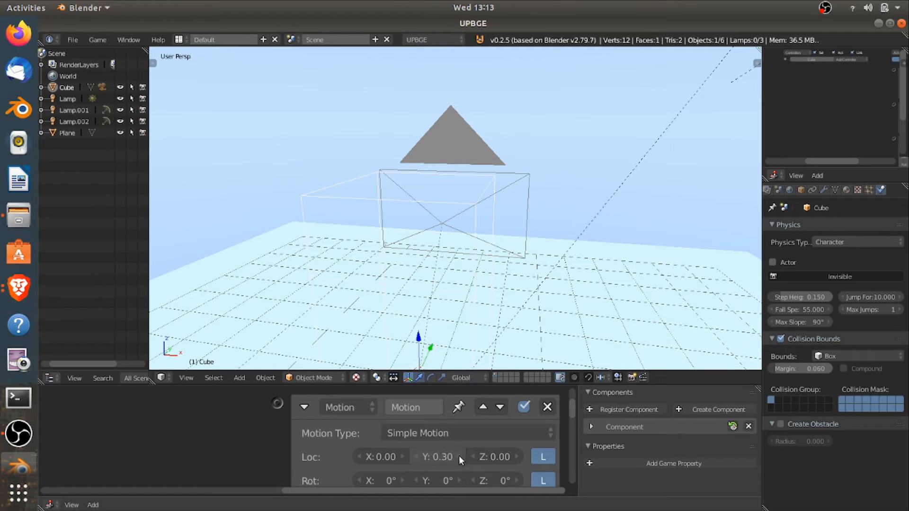
pyautogui.click(459, 456)
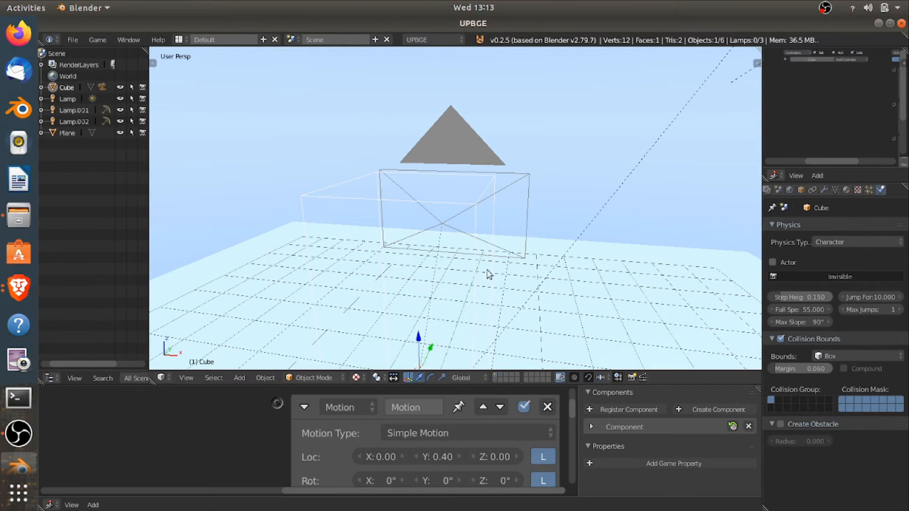
# Link the W Keyboard sensor to the first Motion actuator through an And controller and collapse that controller
pyautogui.scroll(-4, 234, 430)
pyautogui.moveTo(235, 431); pyautogui.dragTo(309, 446, button='middle')
pyautogui.scroll(-1, 309, 446)
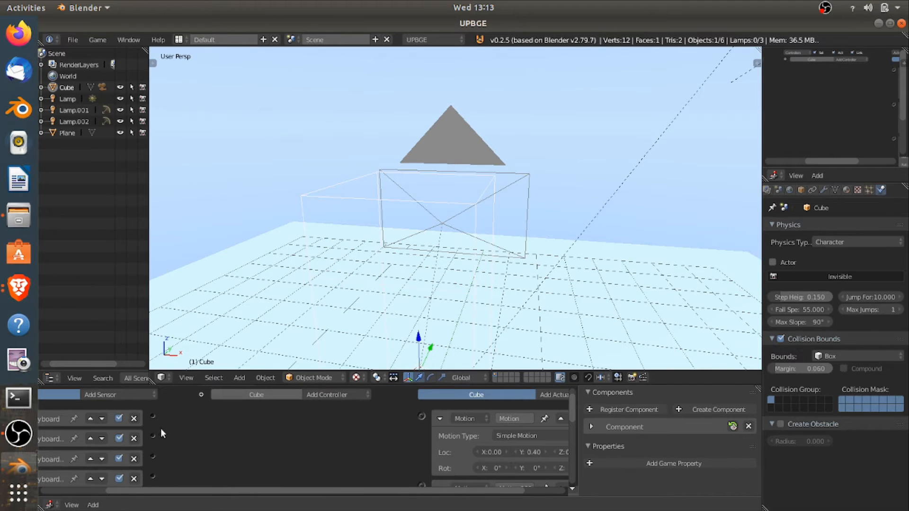
pyautogui.moveTo(152, 416); pyautogui.dragTo(421, 417)
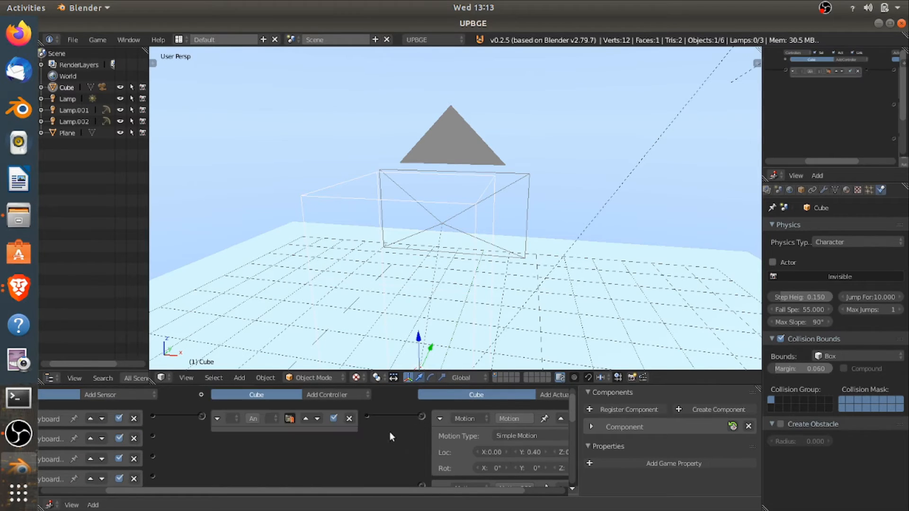
pyautogui.click(217, 419)
# Switch to the camera viewpoint and run the game to test forward movement with W, then stop it
pyautogui.click(186, 377)
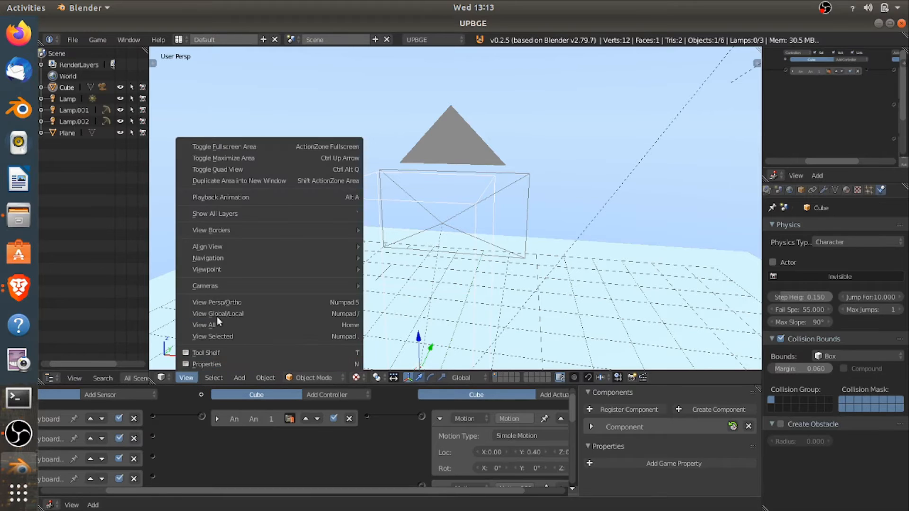
pyautogui.moveTo(342, 268)
pyautogui.click(401, 268)
pyautogui.scroll(4, 426, 197)
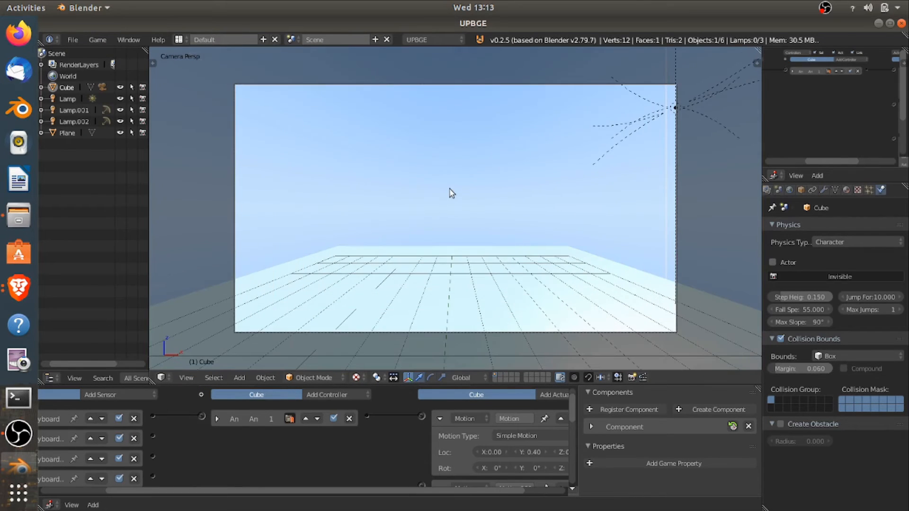
pyautogui.press('p')
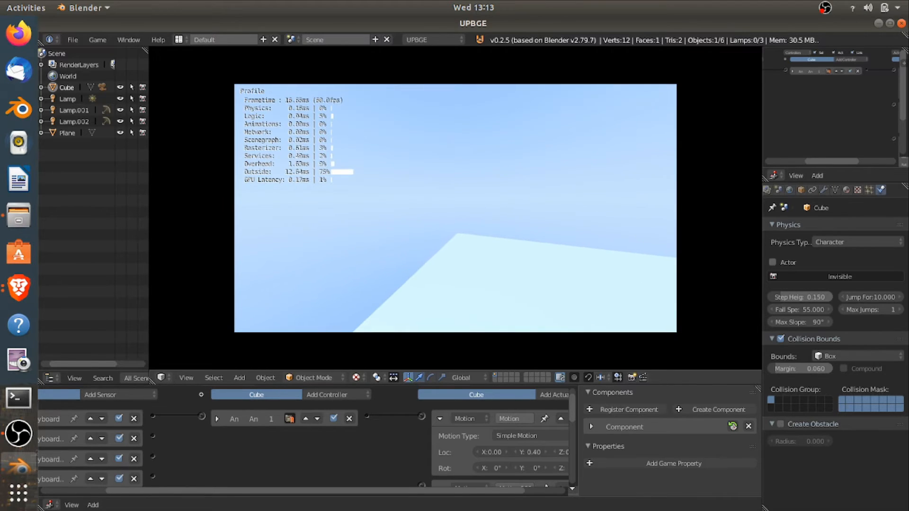
pyautogui.press('s')
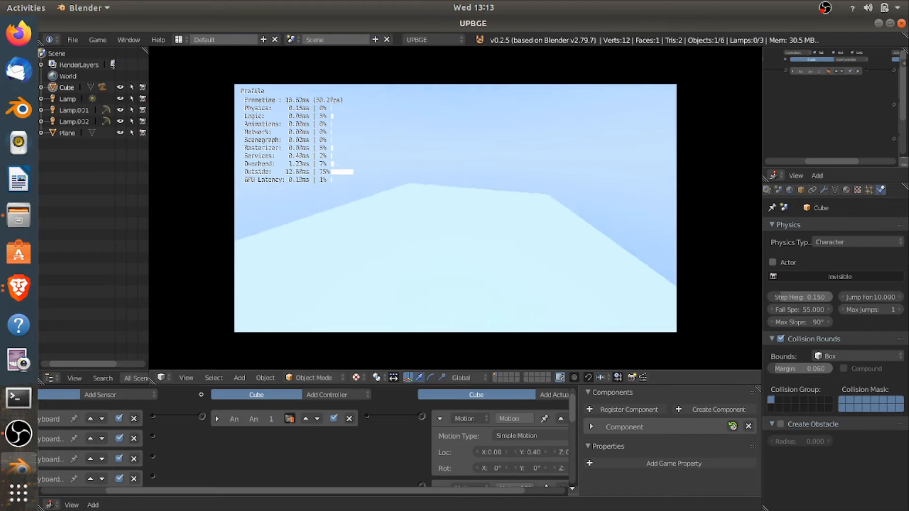
pyautogui.press('w')
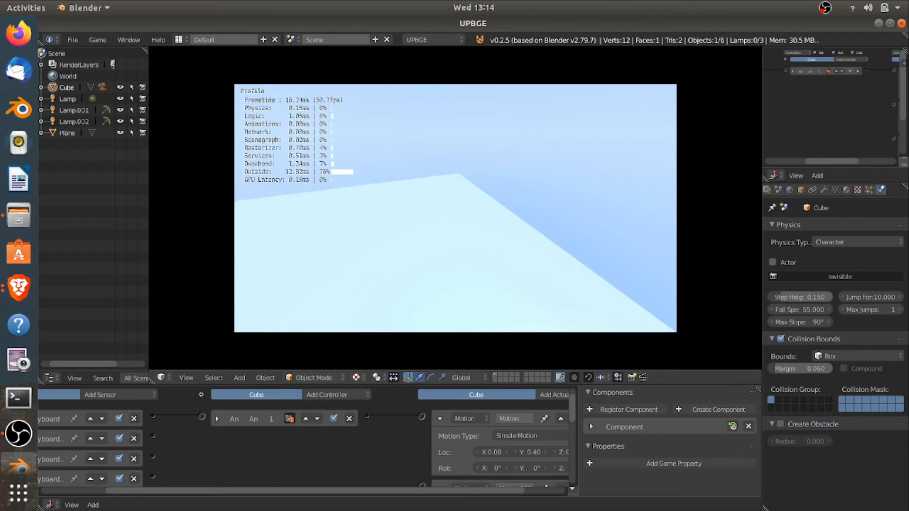
pyautogui.press('s')
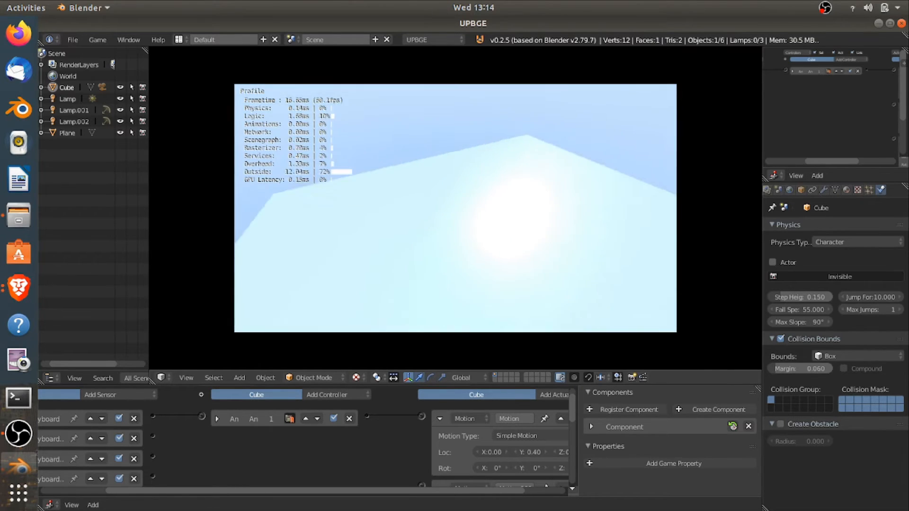
pyautogui.press('Escape')
# Raise the first Motion actuator's Y location to 0.50 and collapse the actuator
pyautogui.scroll(-3, 459, 433)
pyautogui.keyDown('ctrl'); pyautogui.hscroll(2, 461, 389); pyautogui.keyUp('ctrl')
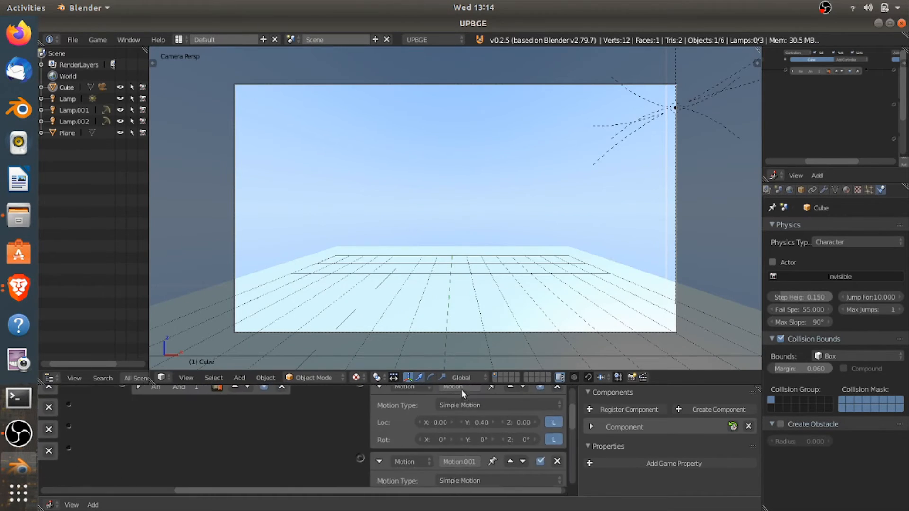
pyautogui.scroll(4, 498, 433)
pyautogui.moveTo(498, 432); pyautogui.dragTo(416, 482, button='middle')
pyautogui.click(459, 434)
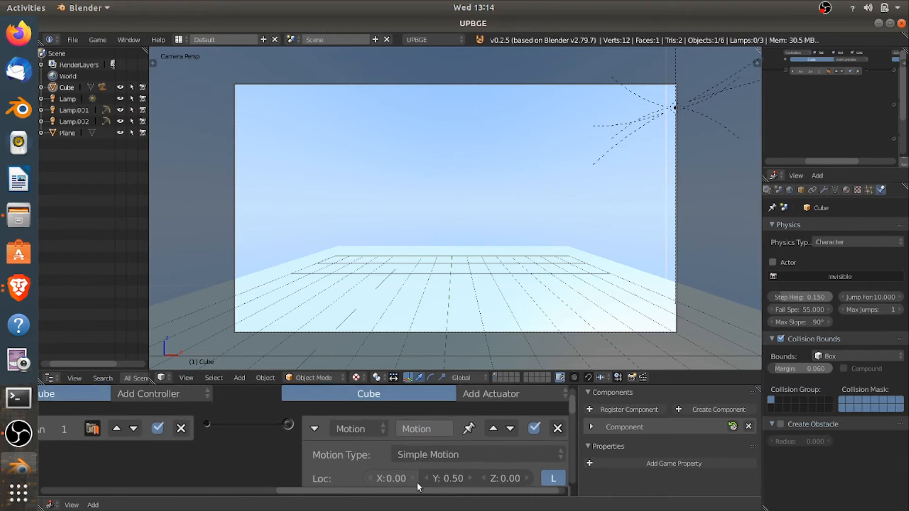
pyautogui.click(317, 434)
# Set the X location of the second Motion actuator to -0.50 for leftward movement and collapse it
pyautogui.moveTo(317, 433); pyautogui.dragTo(306, 390, button='middle')
pyautogui.moveTo(386, 431); pyautogui.dragTo(371, 448, button='middle')
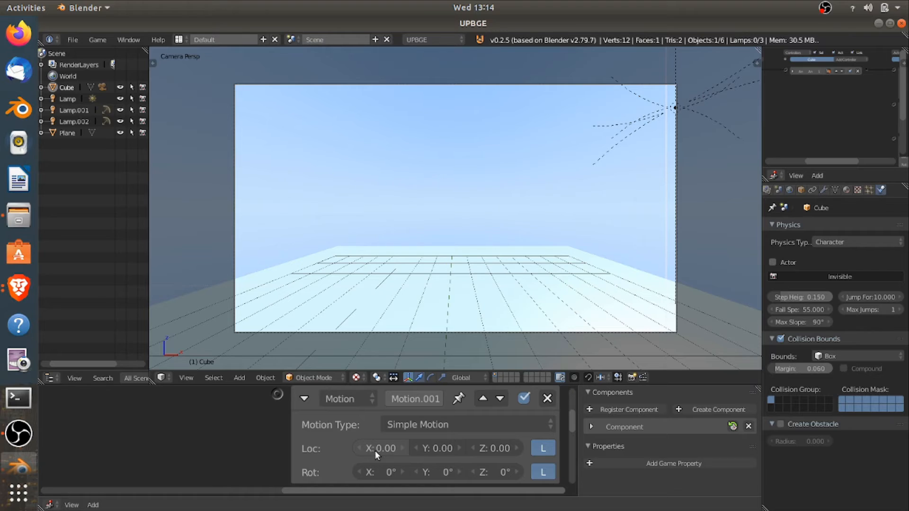
pyautogui.moveTo(418, 220); pyautogui.dragTo(415, 213, button='middle')
pyautogui.scroll(-5, 417, 214)
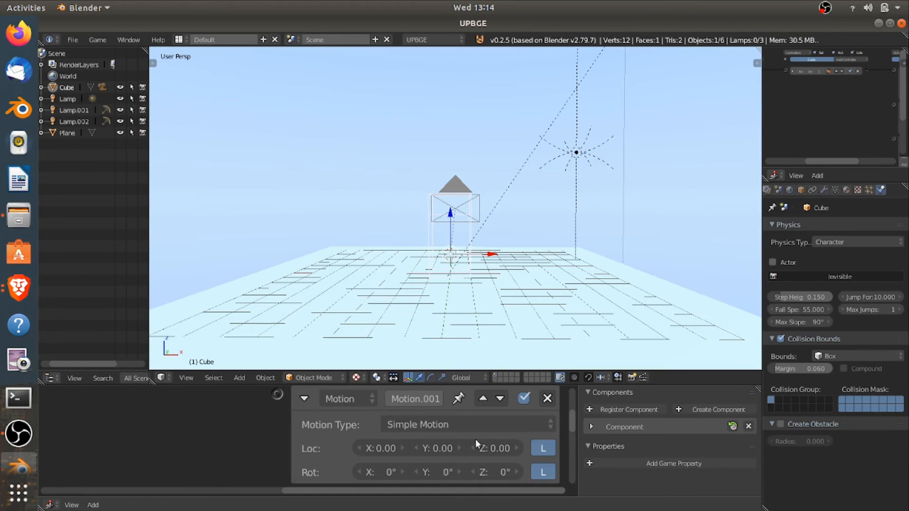
pyautogui.click(355, 450)
pyautogui.click(355, 449)
pyautogui.click(354, 449)
pyautogui.click(353, 449)
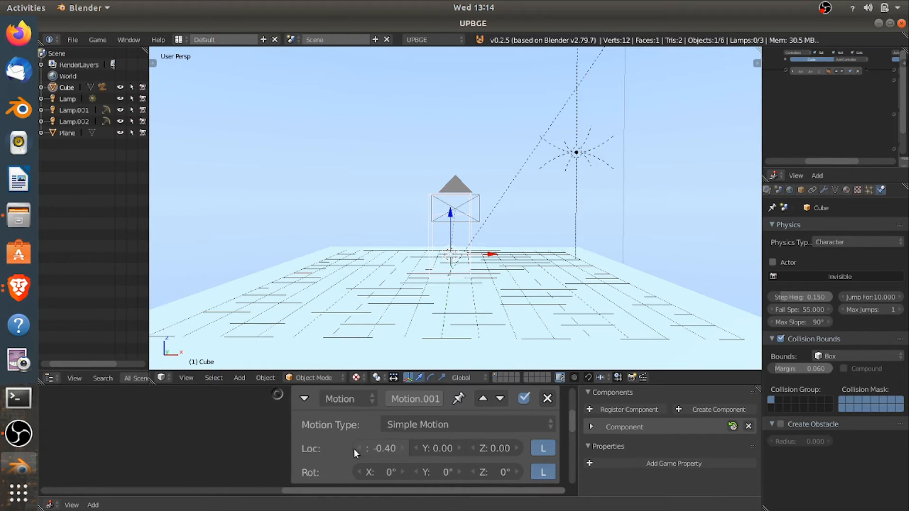
pyautogui.click(354, 449)
pyautogui.click(305, 400)
# Set the Y location of the third Motion actuator to -0.50 for backward movement and collapse it
pyautogui.click(306, 430)
pyautogui.moveTo(321, 428); pyautogui.dragTo(323, 384, button='middle')
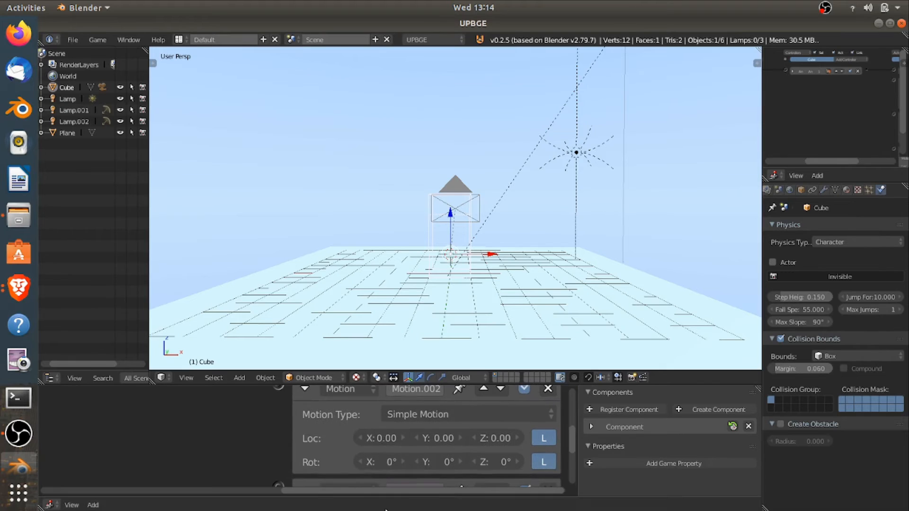
pyautogui.click(413, 439)
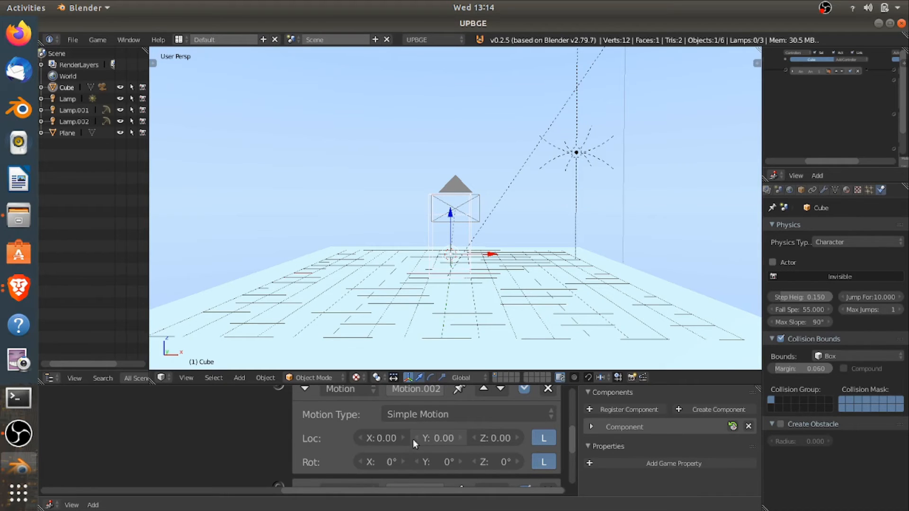
pyautogui.click(413, 439)
pyautogui.click(413, 440)
pyautogui.click(413, 440)
pyautogui.click(413, 439)
pyautogui.moveTo(333, 405); pyautogui.dragTo(338, 381, button='middle')
pyautogui.click(307, 414)
# Set the X location of the fourth Motion actuator to 0.50 for rightward movement and collapse it
pyautogui.click(403, 433)
pyautogui.click(402, 433)
pyautogui.click(402, 433)
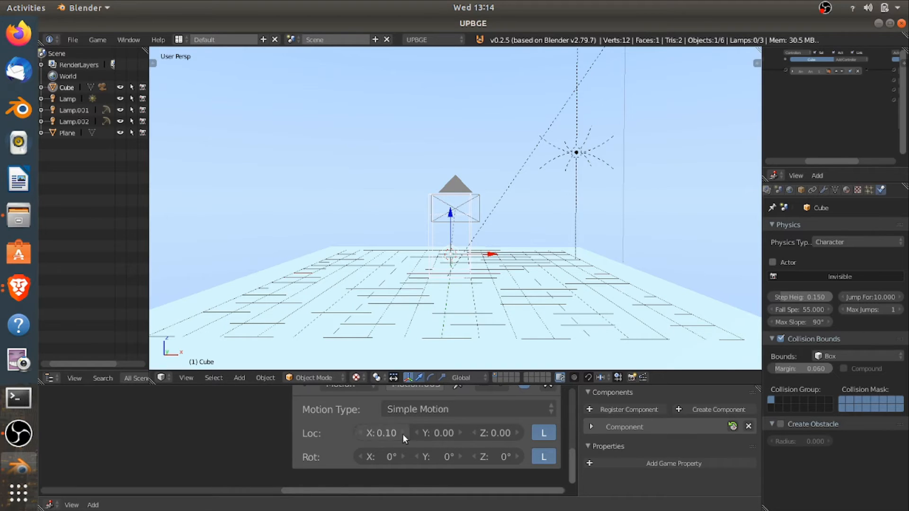
pyautogui.click(403, 433)
pyautogui.click(402, 434)
pyautogui.scroll(-1, 370, 425)
pyautogui.moveTo(350, 429); pyautogui.dragTo(366, 481, button='middle')
pyautogui.click(341, 446)
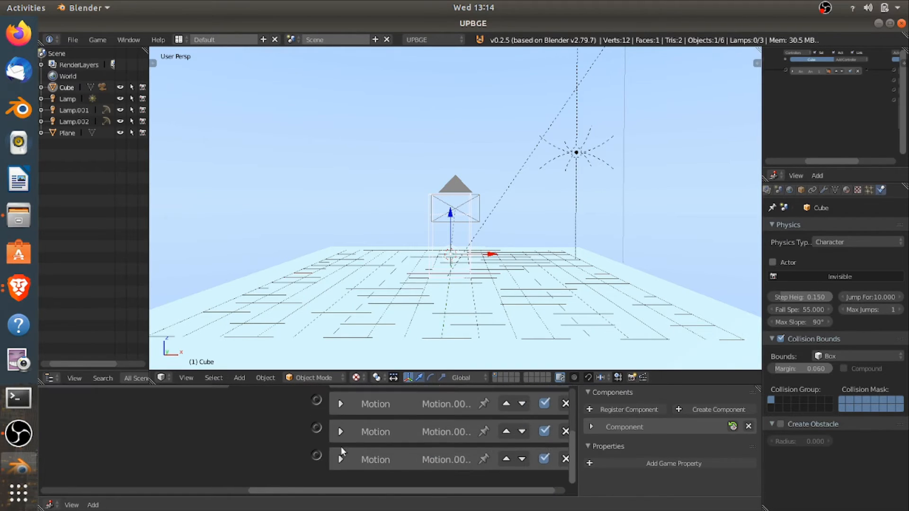
# Link the A, S and D Keyboard sensors to the second, third and fourth Motion actuators, collapsing the And controllers between them
pyautogui.scroll(-4, 339, 446)
pyautogui.scroll(-1, 168, 425)
pyautogui.moveTo(138, 428); pyautogui.dragTo(385, 429)
pyautogui.moveTo(135, 447); pyautogui.dragTo(386, 446)
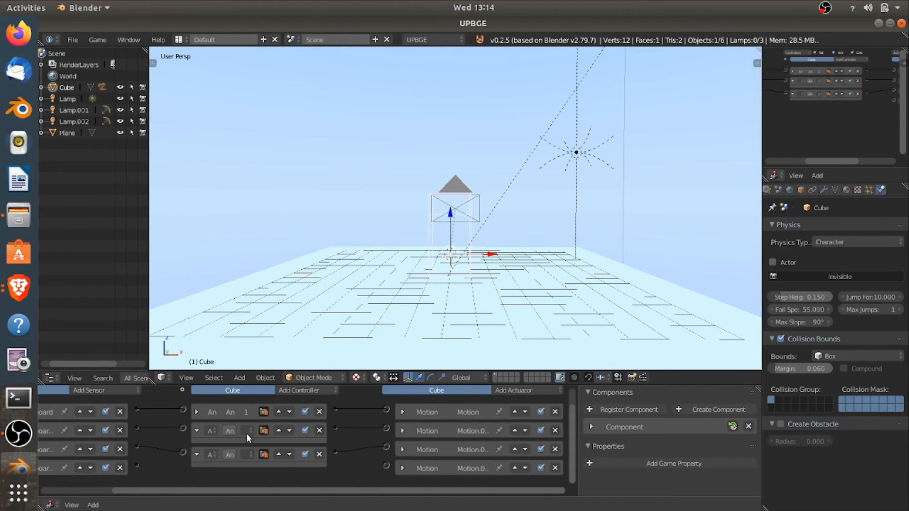
pyautogui.click(197, 430)
pyautogui.click(196, 448)
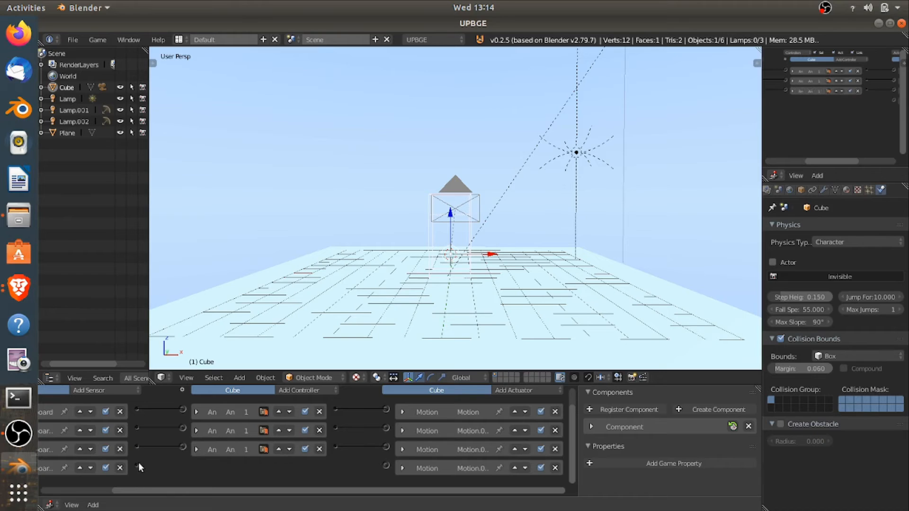
pyautogui.moveTo(138, 464); pyautogui.dragTo(386, 465)
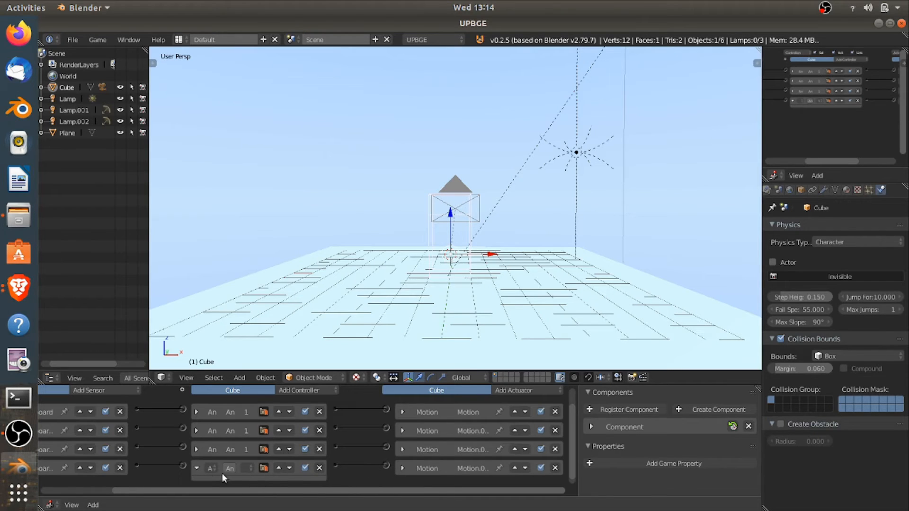
pyautogui.click(196, 468)
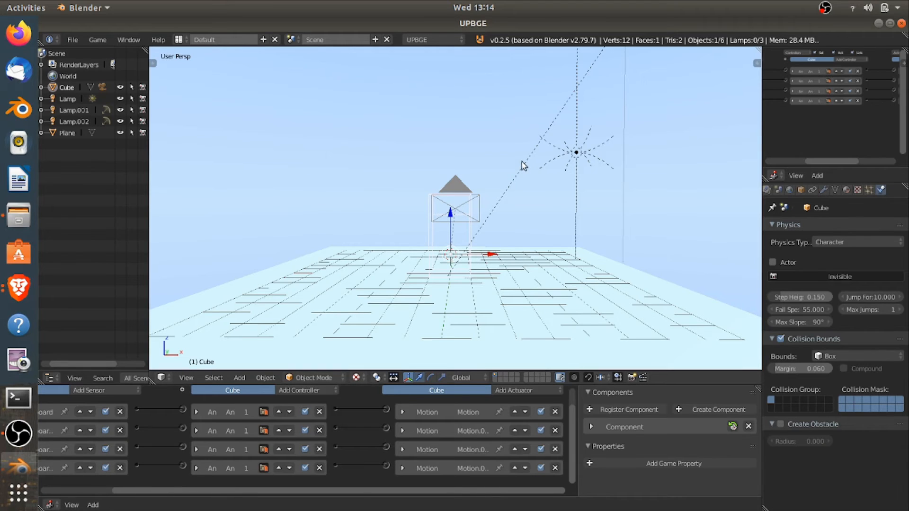
# Run the game from the camera viewpoint to test the WASD movement, then stop it
pyautogui.press('p')
pyautogui.press('Escape')
pyautogui.click(185, 378)
pyautogui.moveTo(298, 269)
pyautogui.click(369, 264)
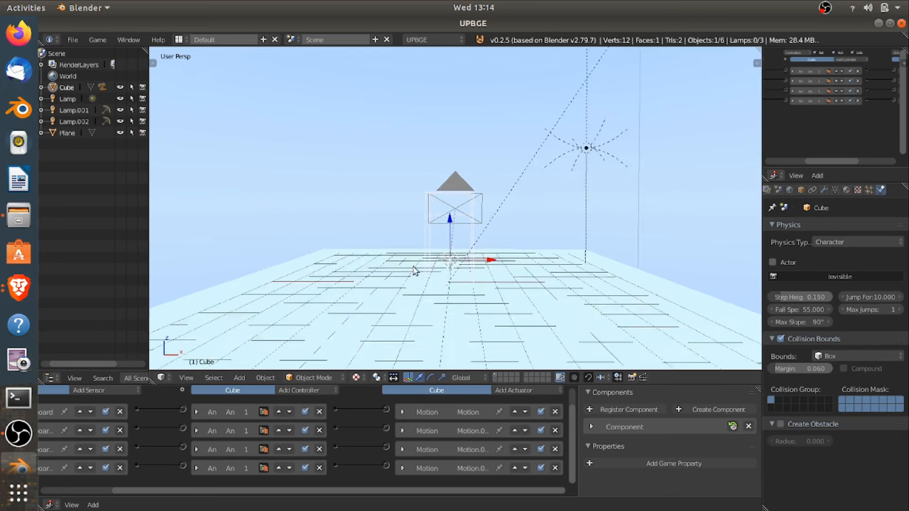
pyautogui.press('p')
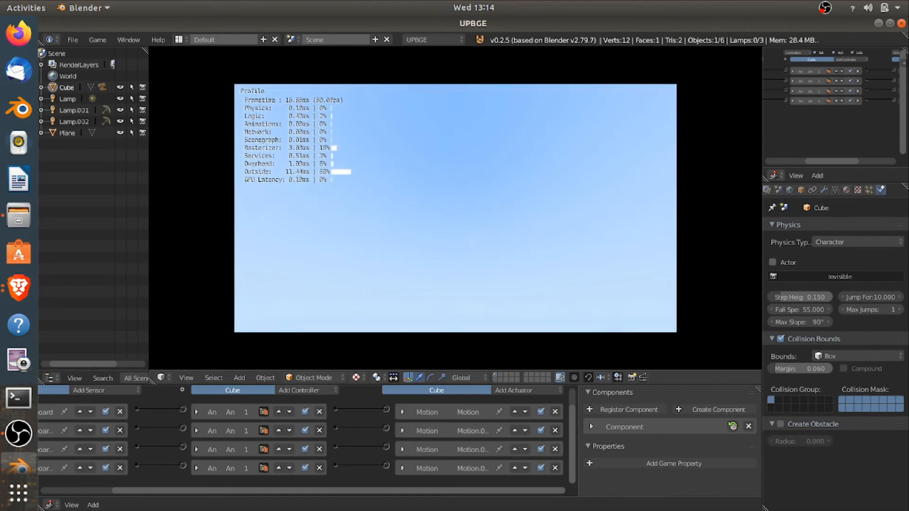
pyautogui.press('Escape')
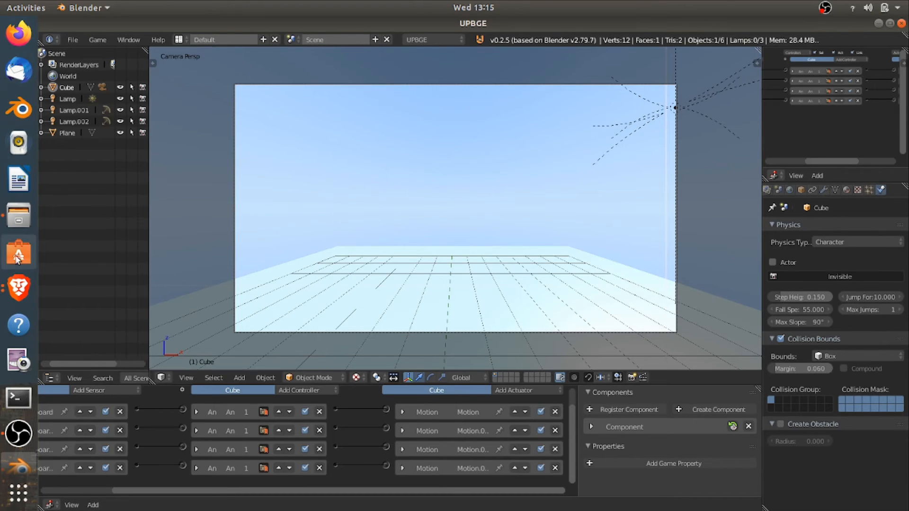
# Rename the Cube object in the scene outline as "character"
pyautogui.middleClick(377, 242)
pyautogui.scroll(-7, 384, 226)
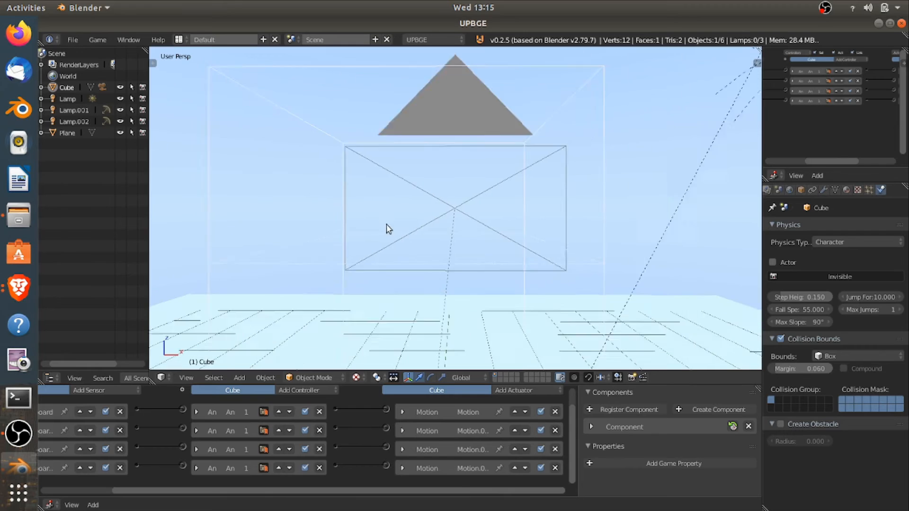
pyautogui.scroll(-6, 393, 214)
pyautogui.moveTo(393, 214); pyautogui.dragTo(356, 230, button='middle')
pyautogui.scroll(5, 364, 229)
pyautogui.moveTo(405, 214); pyautogui.dragTo(435, 190, button='middle')
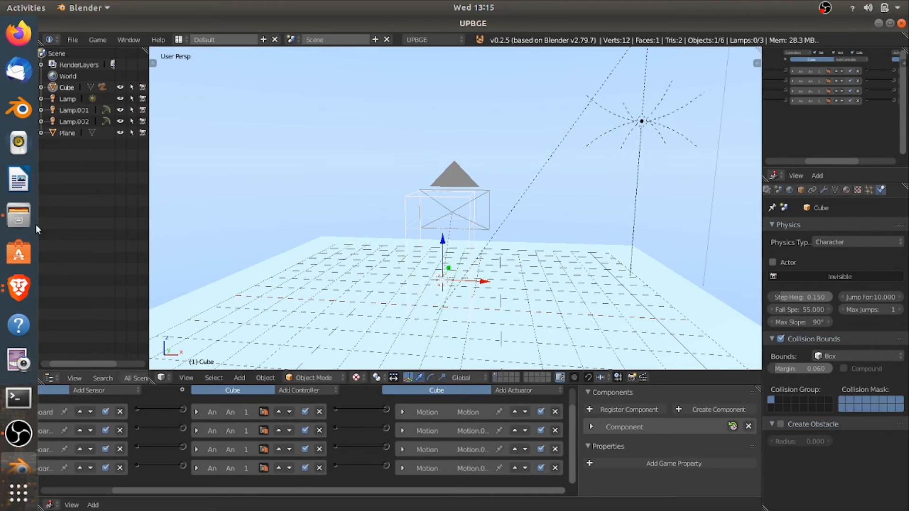
pyautogui.doubleClick(65, 88)
pyautogui.press('BackSpace')
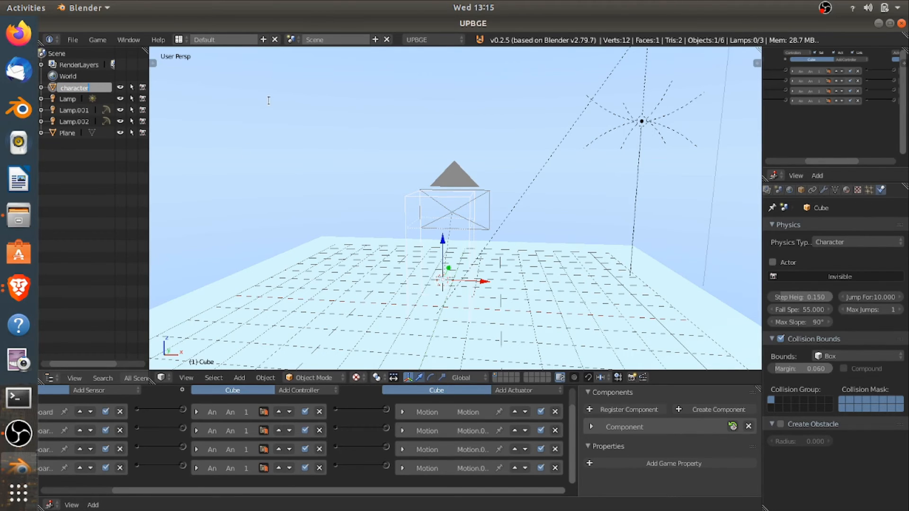
pyautogui.write('character')
pyautogui.press('Return')
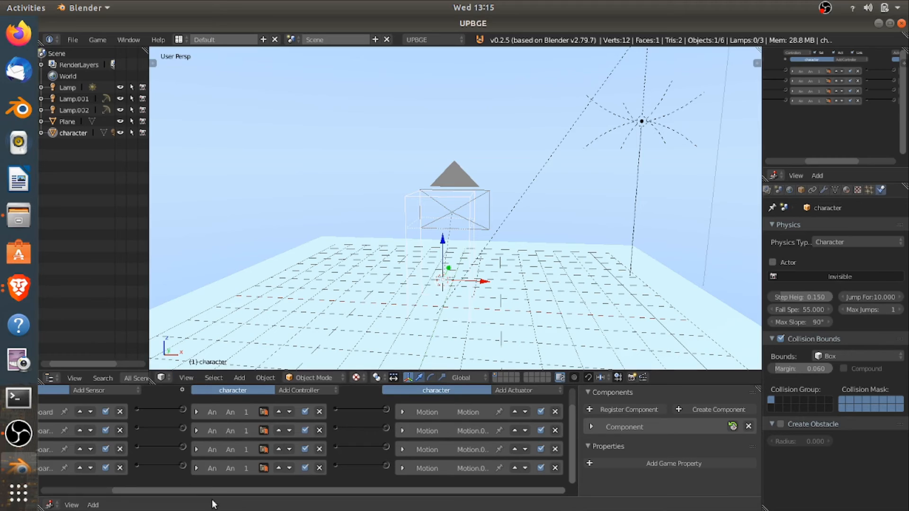
# Add a fifth Keyboard sensor to the character, assign the Space key to it and collapse it
pyautogui.scroll(4, 187, 419)
pyautogui.moveTo(182, 418); pyautogui.dragTo(321, 403, button='middle')
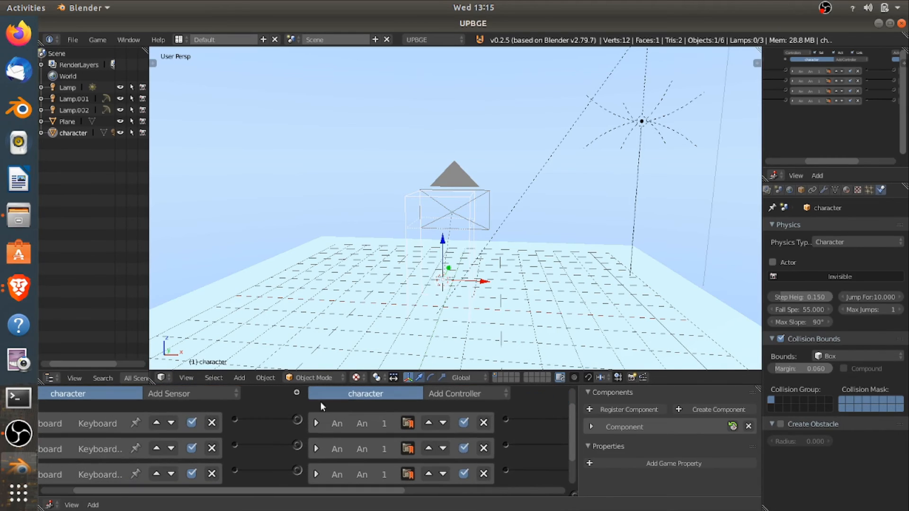
pyautogui.click(215, 393)
pyautogui.click(201, 297)
pyautogui.moveTo(182, 475); pyautogui.dragTo(178, 435, button='middle')
pyautogui.moveTo(115, 418); pyautogui.dragTo(179, 467, button='middle')
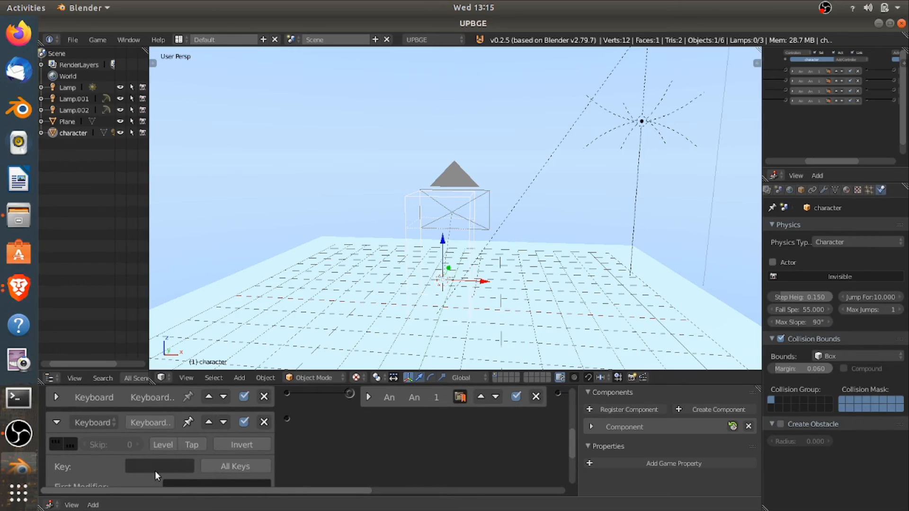
pyautogui.click(153, 464)
pyautogui.press('space')
pyautogui.click(56, 424)
pyautogui.moveTo(475, 444); pyautogui.dragTo(168, 492, button='middle')
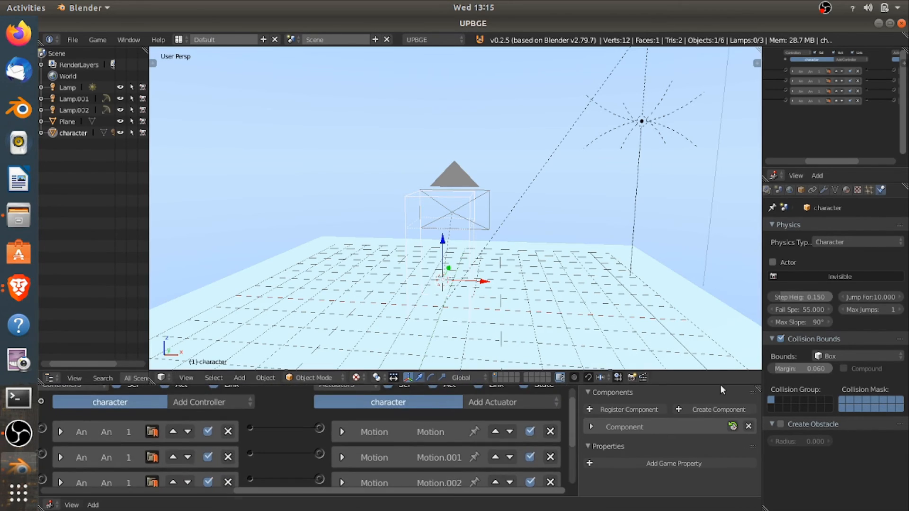
# Add a fifth Motion actuator to the character and set its motion type to Character Motion
pyautogui.moveTo(394, 441)
pyautogui.mouseDown(button='middle')
pyautogui.moveTo(416, 450)
pyautogui.moveTo(407, 443)
pyautogui.mouseUp(button='middle')
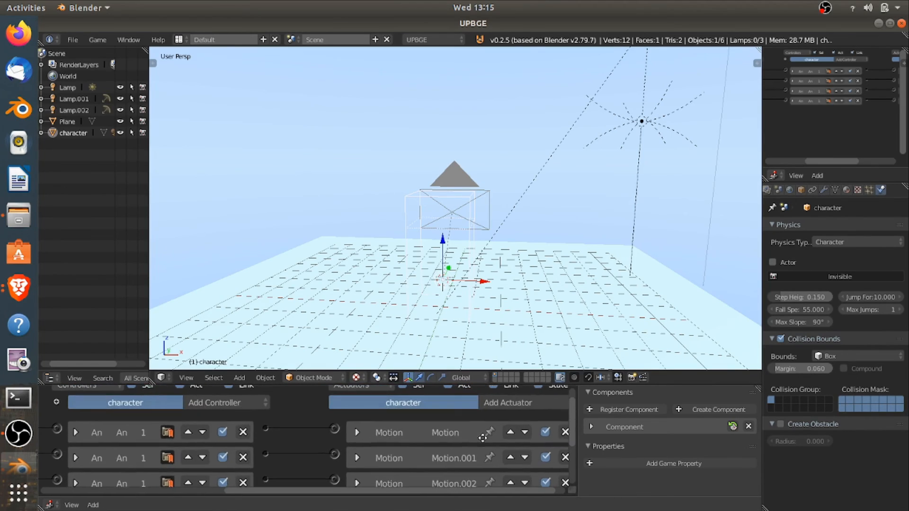
pyautogui.click(502, 403)
pyautogui.click(524, 260)
pyautogui.moveTo(456, 491)
pyautogui.mouseDown(button='middle')
pyautogui.moveTo(442, 393)
pyautogui.moveTo(416, 466)
pyautogui.moveTo(436, 477)
pyautogui.moveTo(449, 507)
pyautogui.mouseUp(button='middle')
pyautogui.click(461, 453)
pyautogui.click(462, 400)
pyautogui.click(501, 463)
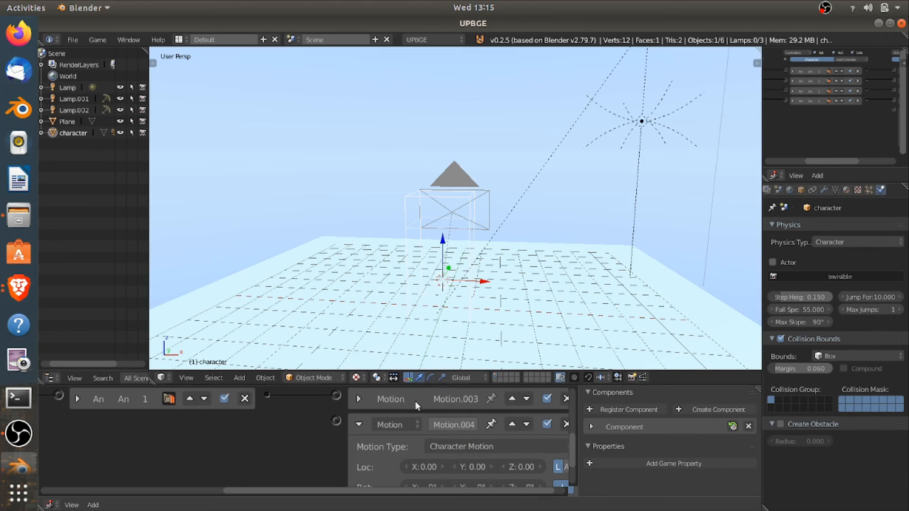
# Collapse the Character Motion actuator and link the Space Keyboard sensor to it through an And controller
pyautogui.click(358, 424)
pyautogui.scroll(-2, 127, 472)
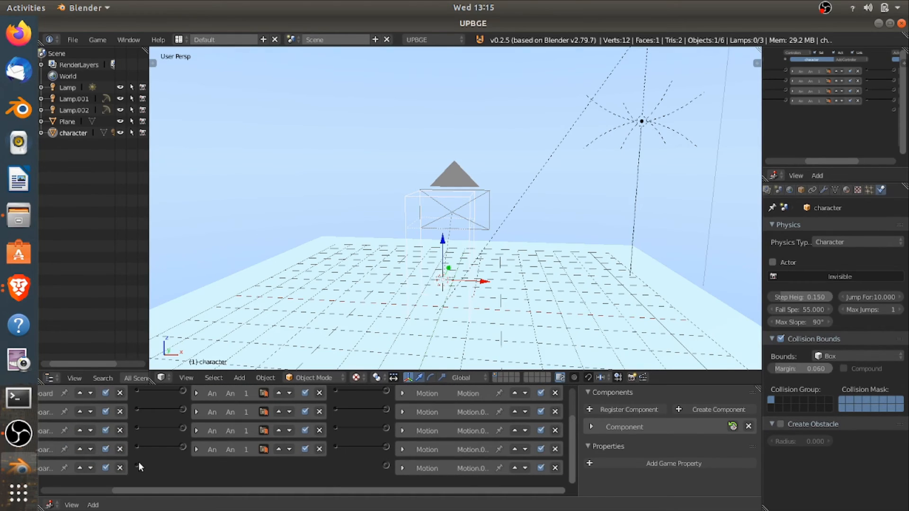
pyautogui.moveTo(138, 466); pyautogui.dragTo(384, 465)
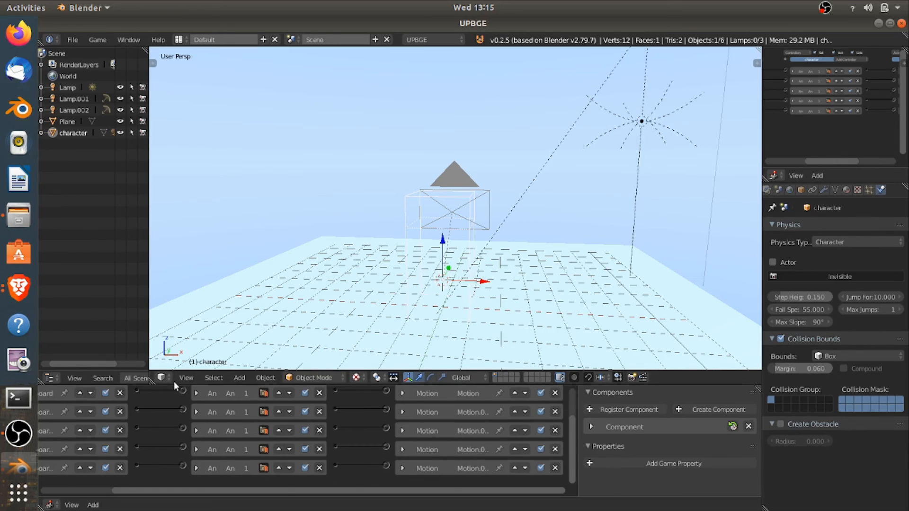
# Run the game from the camera viewpoint to test the character's Space-key action, and stop it
pyautogui.click(185, 377)
pyautogui.moveTo(299, 266)
pyautogui.click(407, 269)
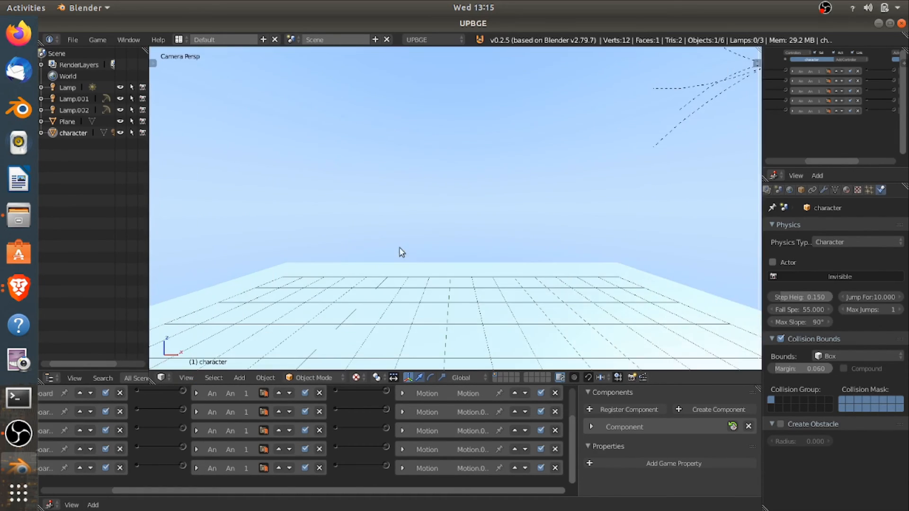
pyautogui.press('p')
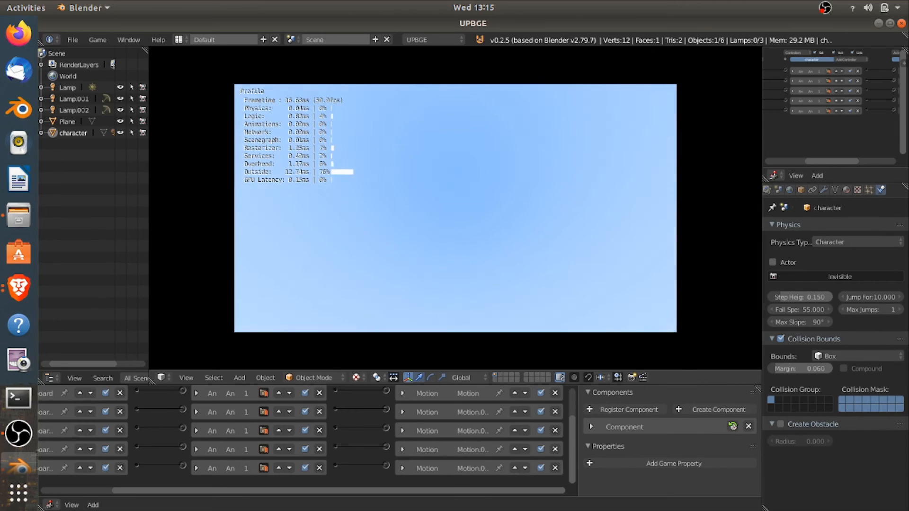
pyautogui.press('Escape')
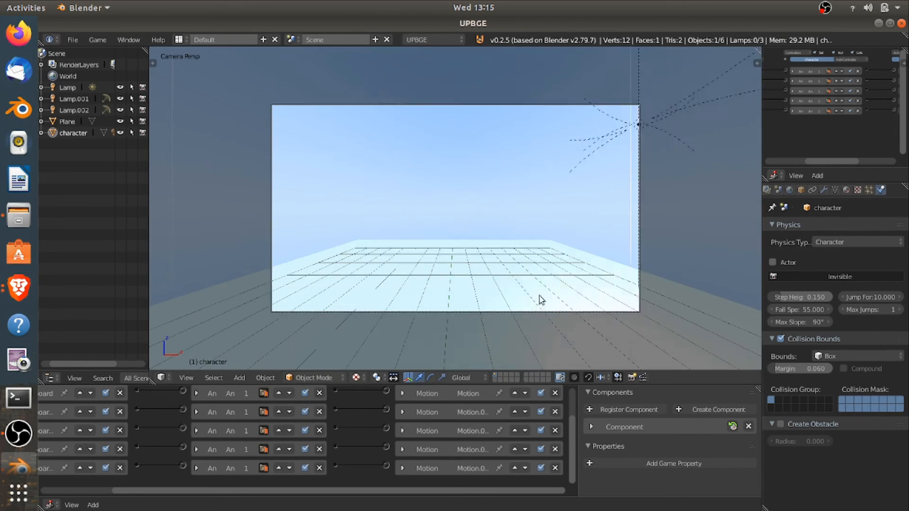
pyautogui.scroll(-6, 541, 299)
pyautogui.moveTo(512, 251); pyautogui.dragTo(393, 236, button='middle')
pyautogui.scroll(14, 393, 235)
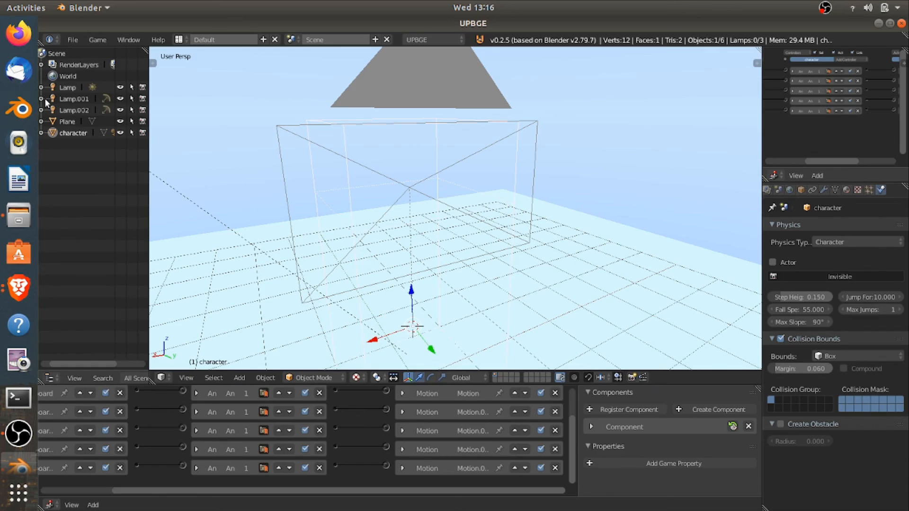
# Save the project in the Videos folder as "capture the flag 1stperson"
pyautogui.click(73, 39)
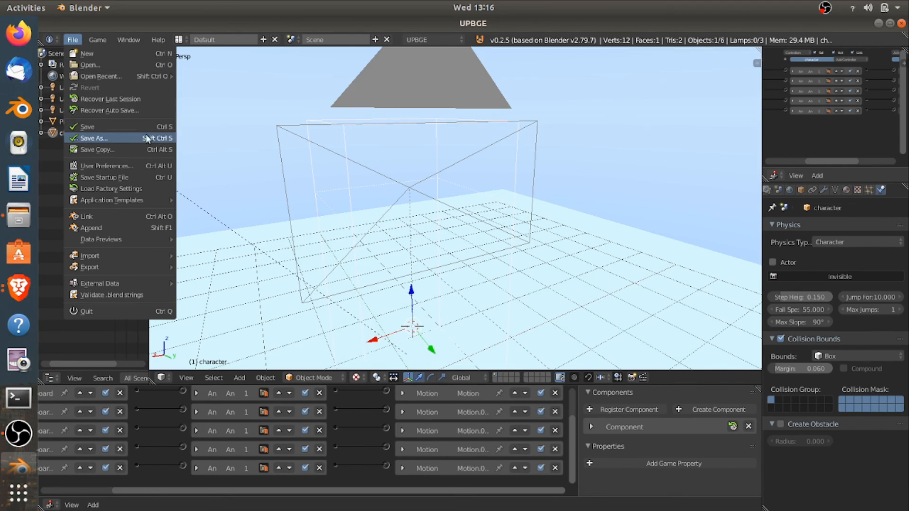
pyautogui.click(127, 140)
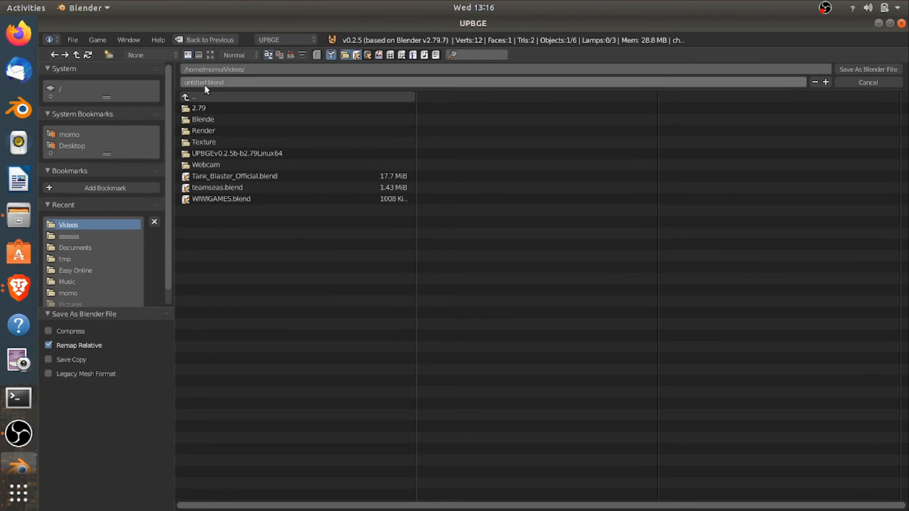
pyautogui.click(220, 86)
pyautogui.press('BackSpace')
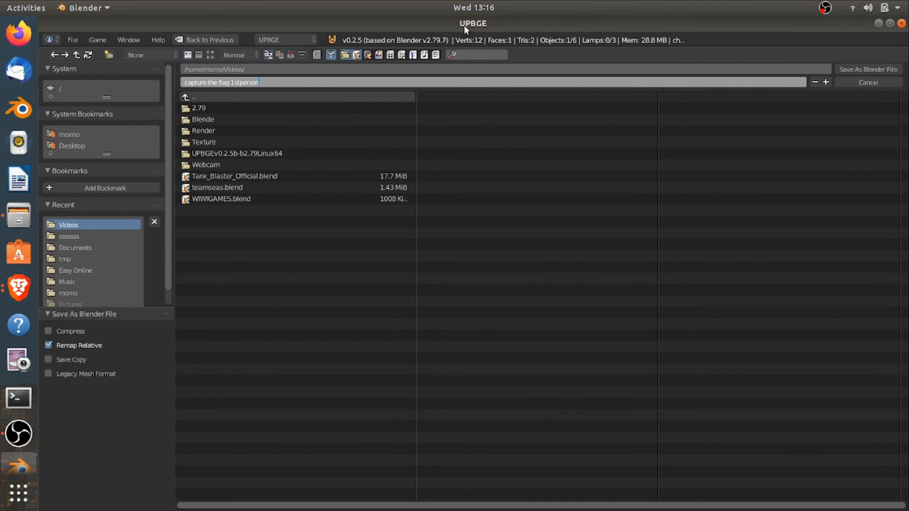
pyautogui.click(868, 70)
pyautogui.click(866, 70)
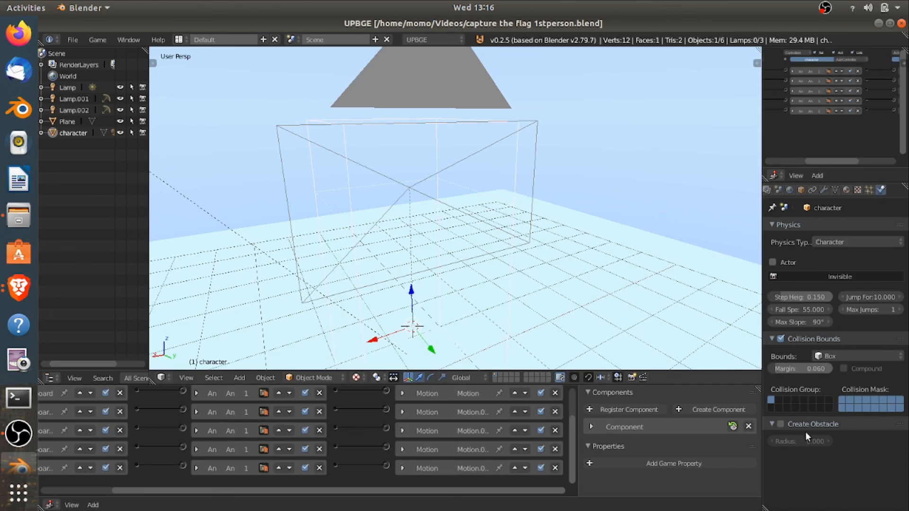
pyautogui.scroll(-12, 478, 185)
pyautogui.moveTo(519, 162); pyautogui.dragTo(464, 178, button='middle')
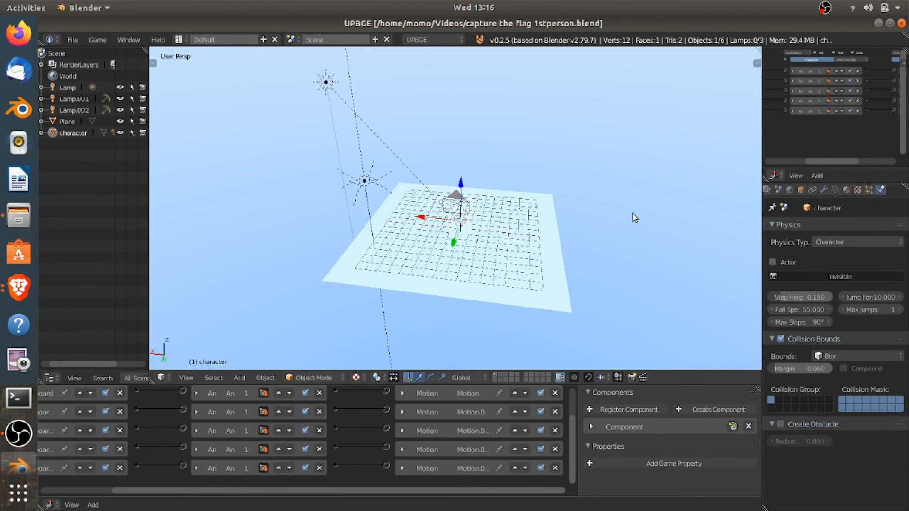